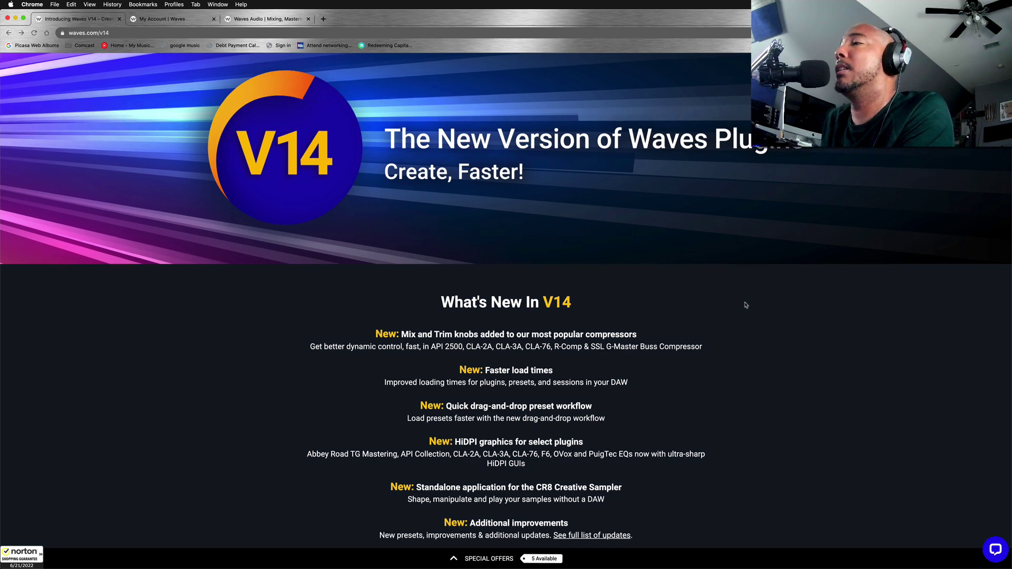
Scroll through the V14 announcement, then switch to the account's Renew the Waves Update Plan tab.
scroll(745, 304, "down", 1)
scroll(745, 305, "down", 5)
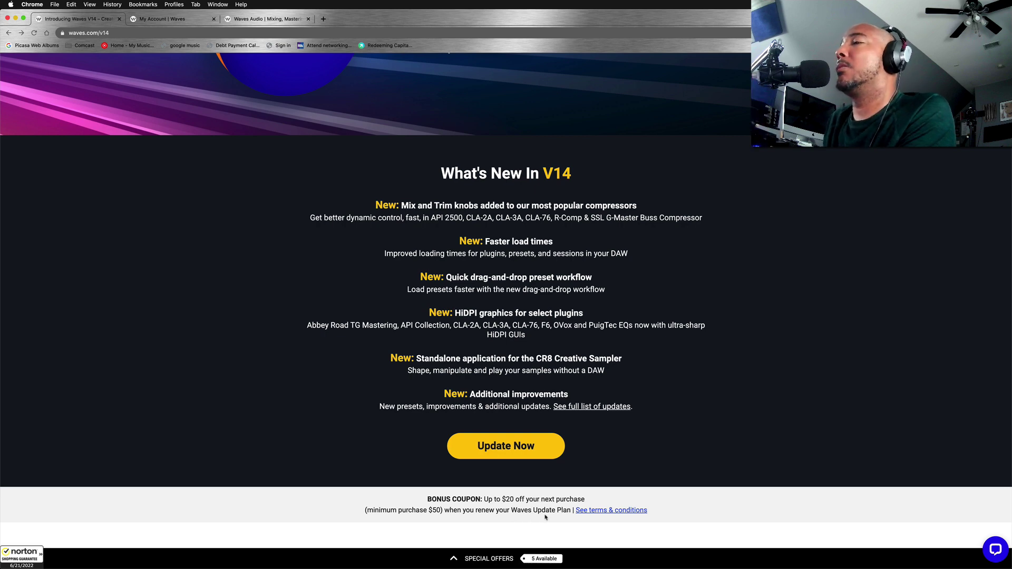
scroll(653, 441, "up", 4)
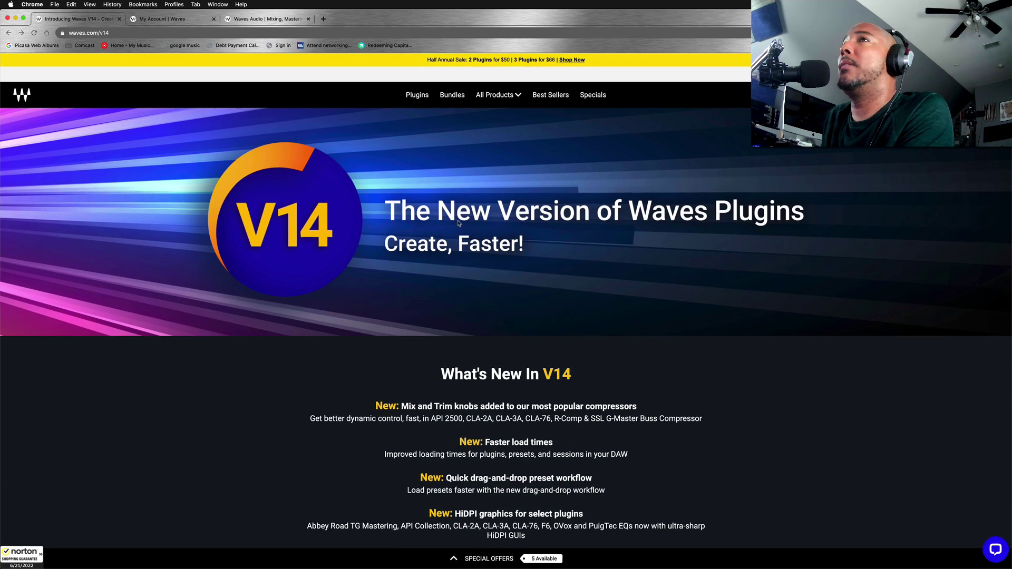
key("ctrl+Tab")
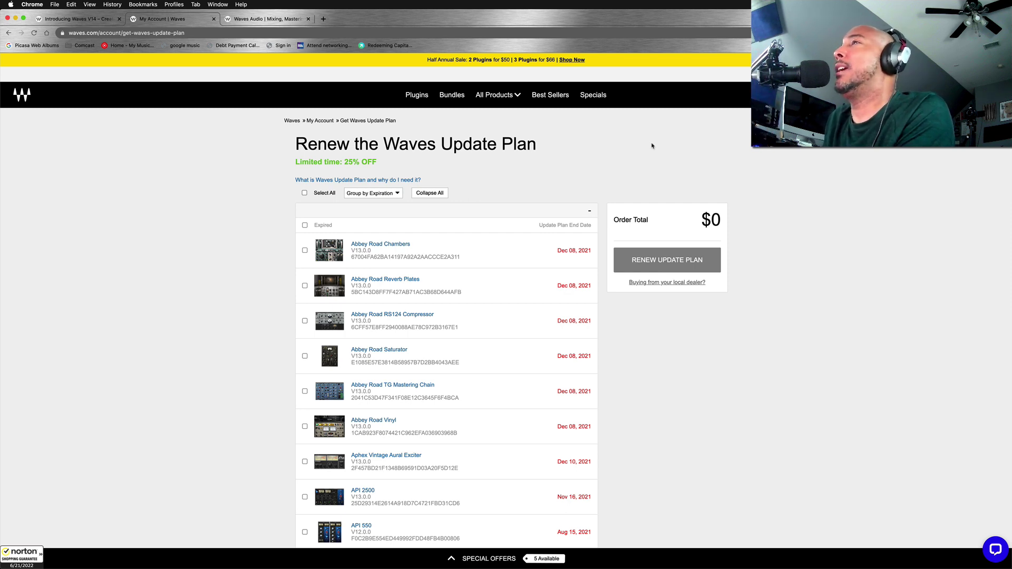
Tick Select All for the renewal, then untick it to clear every plugin.
left_click(304, 192)
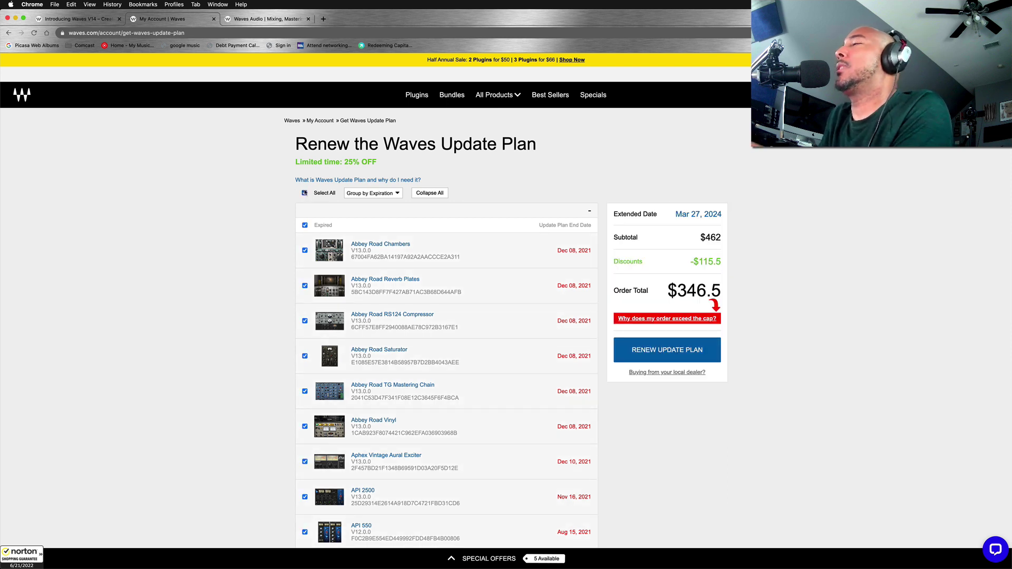
left_click(304, 193)
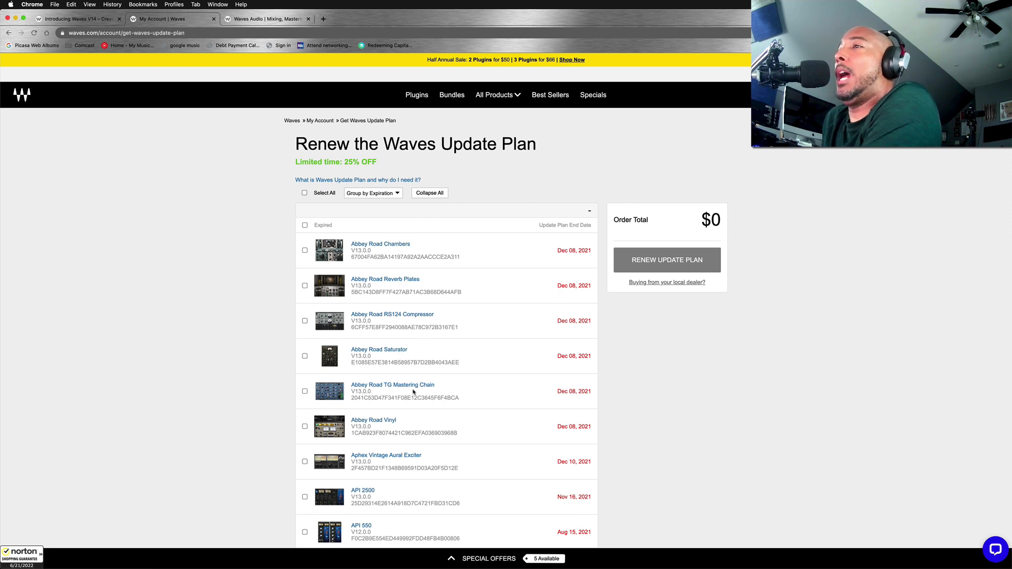
Tick Abbey Road TG Mastering Chain and CLA Classic Compressors for renewal.
left_click(304, 391)
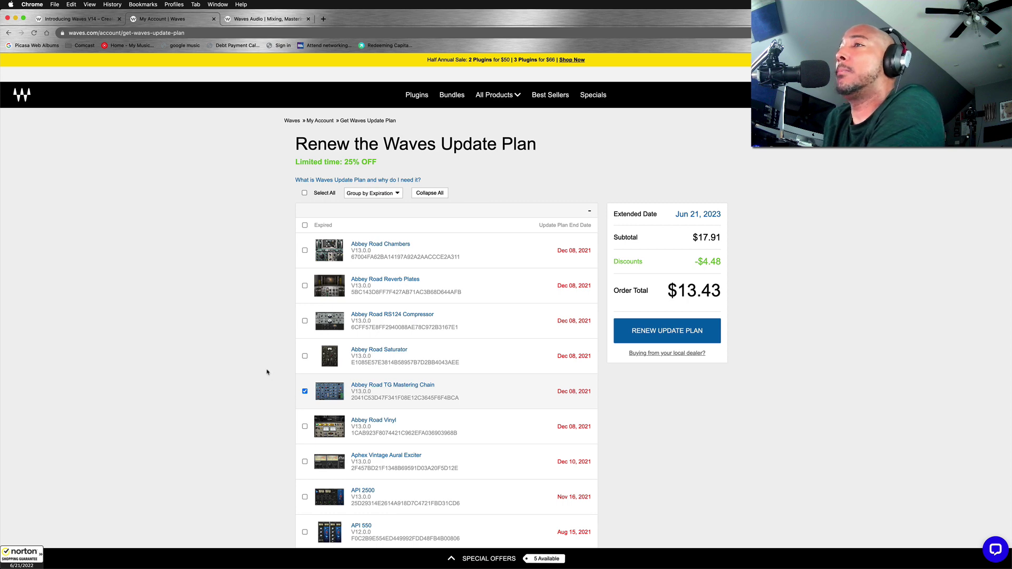
scroll(249, 366, "down", 5)
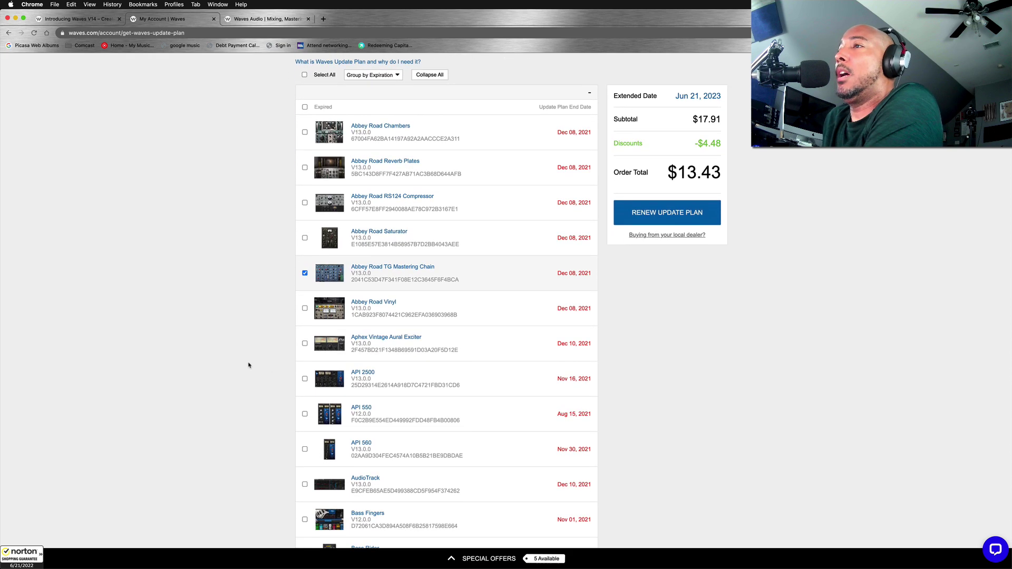
scroll(249, 365, "down", 5)
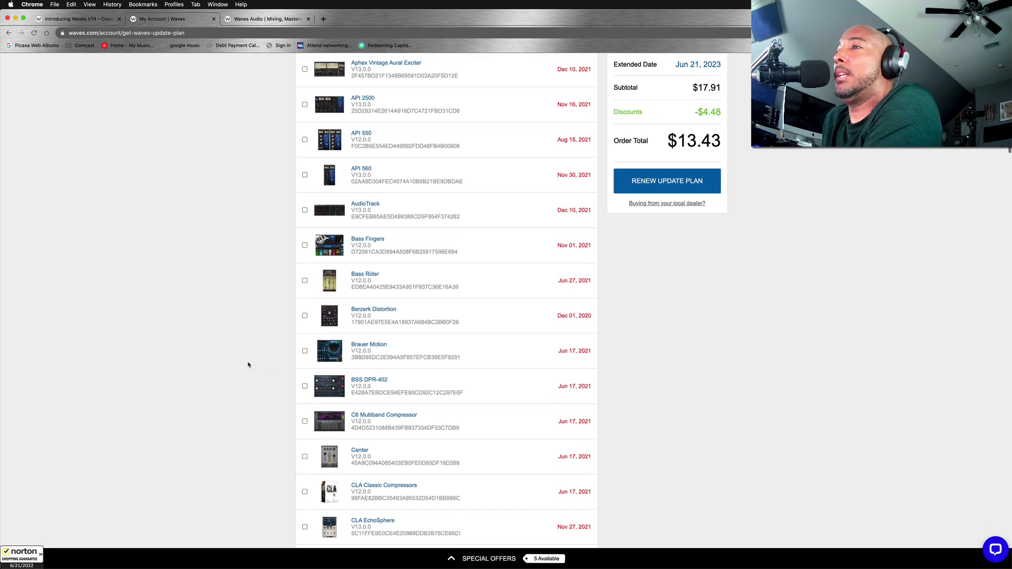
scroll(249, 366, "down", 1)
left_click(304, 438)
Add F6 Floating-Band Dynamic EQ to the renewal, bringing the total to $51.64.
scroll(283, 437, "down", 4)
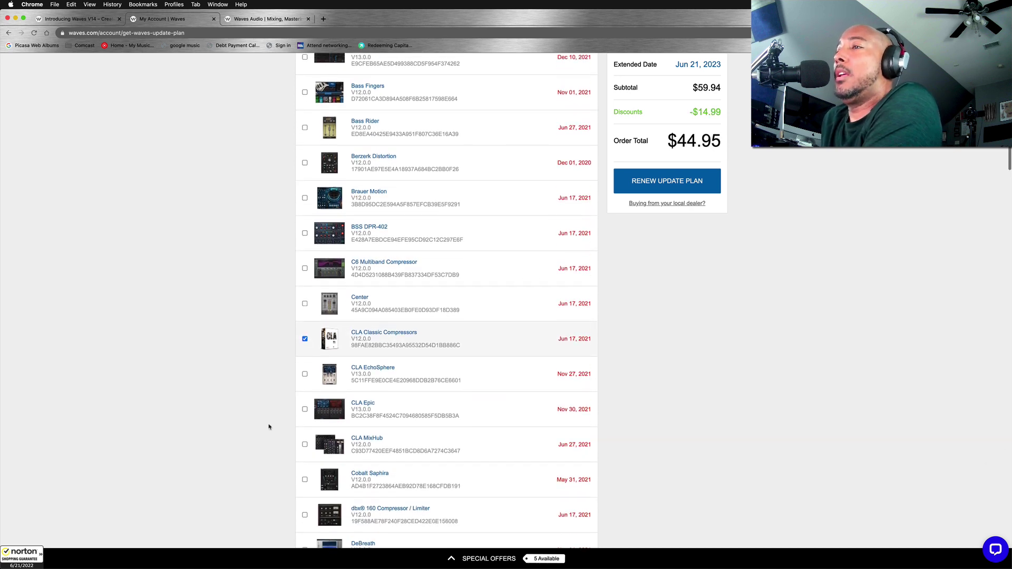
scroll(261, 425, "down", 4)
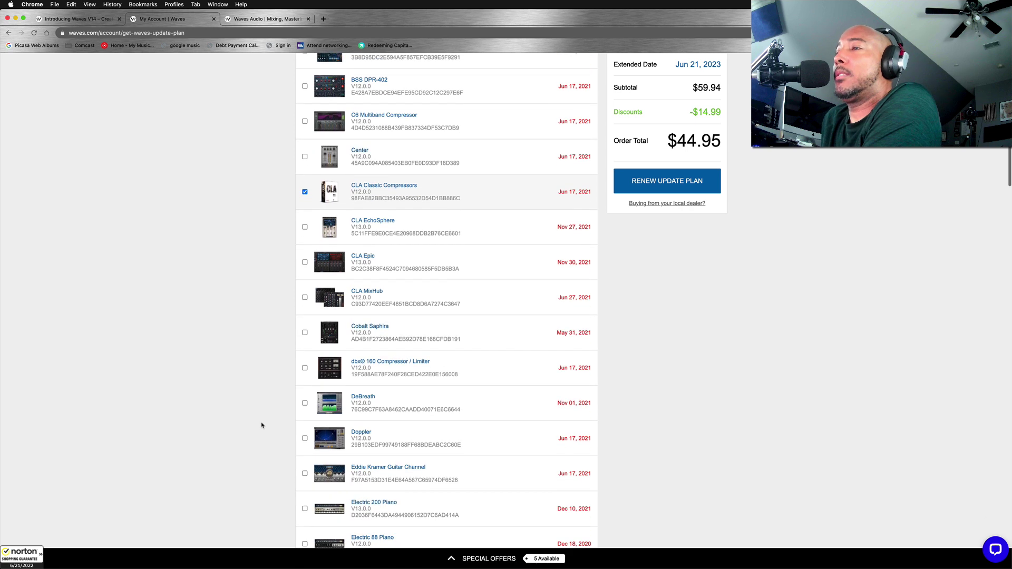
scroll(262, 424, "down", 3)
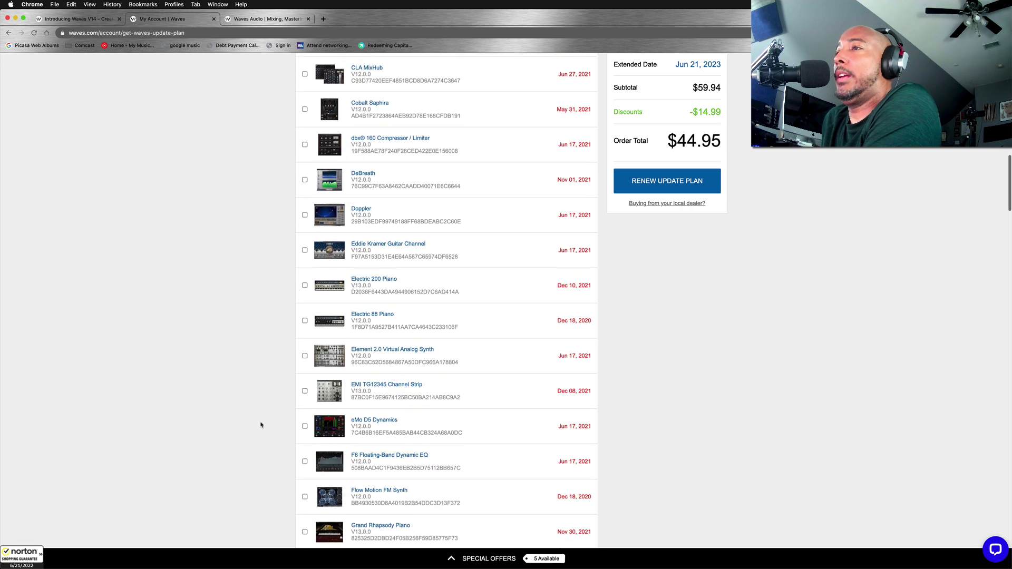
scroll(260, 425, "down", 2)
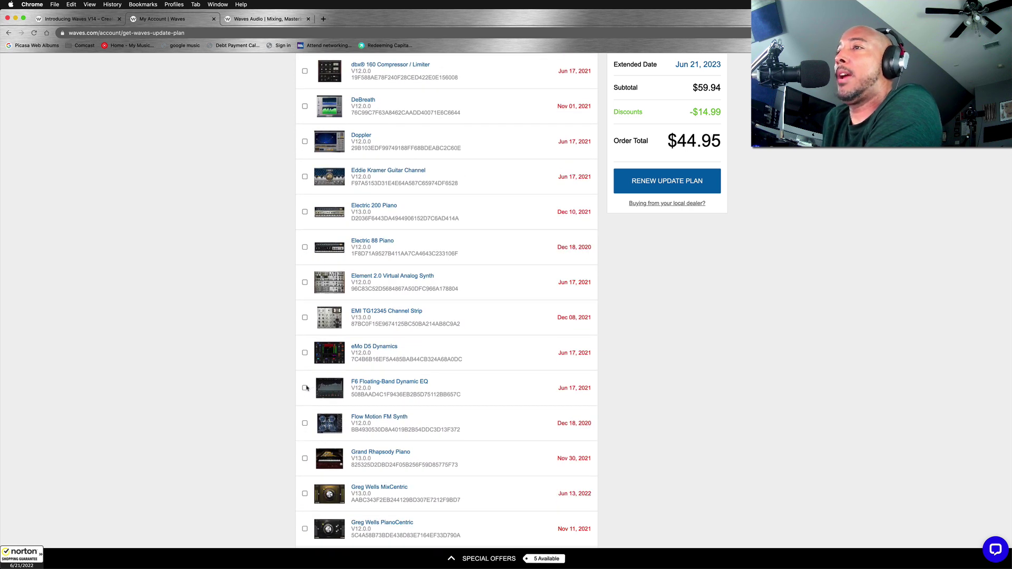
left_click(304, 388)
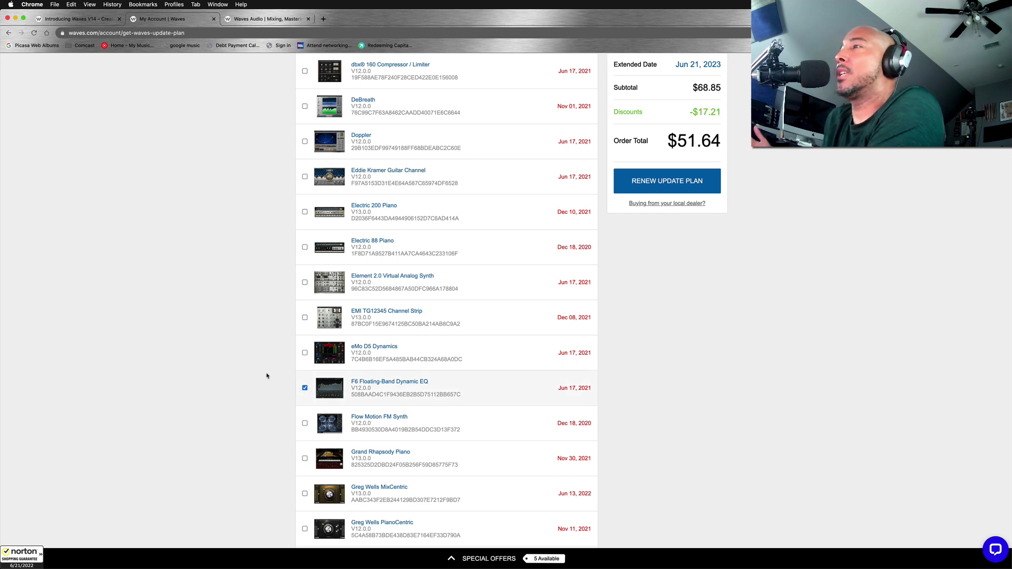
scroll(266, 376, "down", 5)
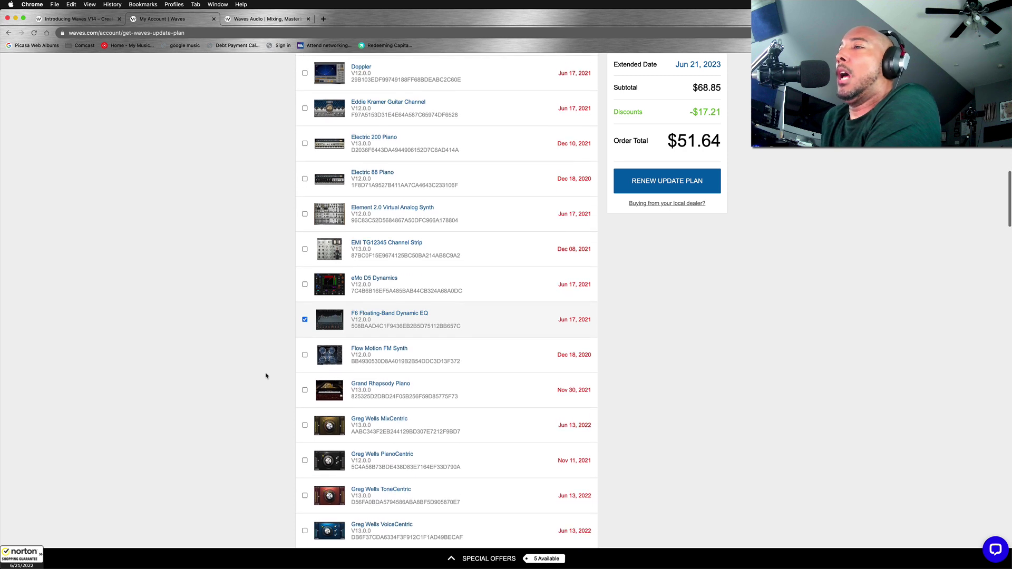
scroll(267, 376, "down", 3)
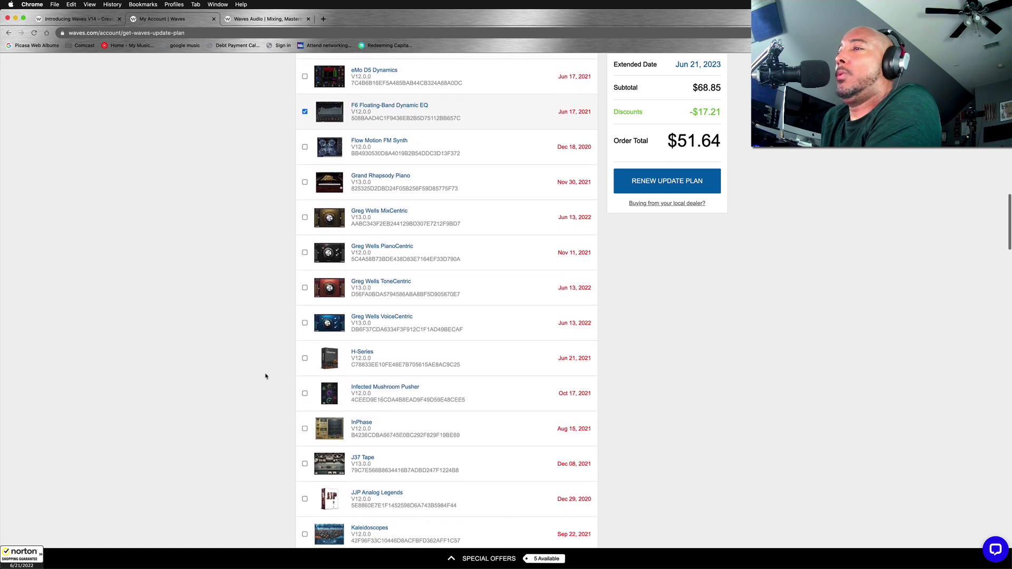
scroll(266, 376, "down", 6)
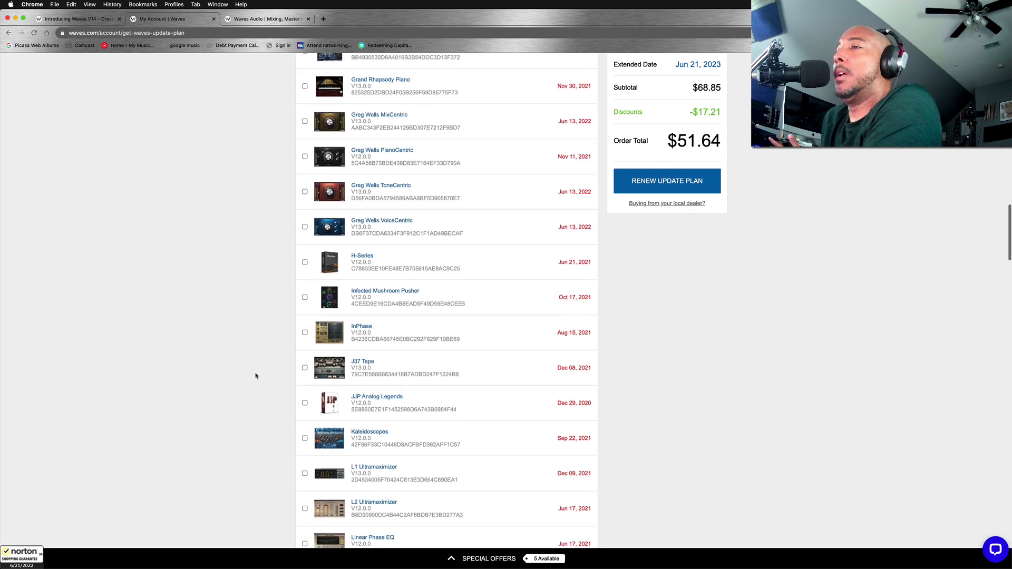
scroll(255, 375, "down", 4)
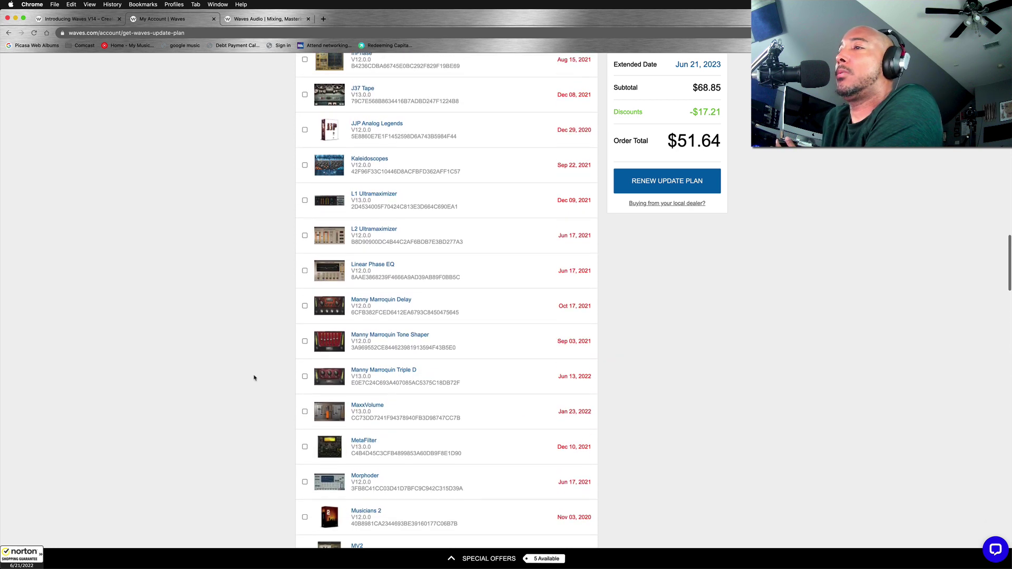
scroll(282, 391, "down", 1)
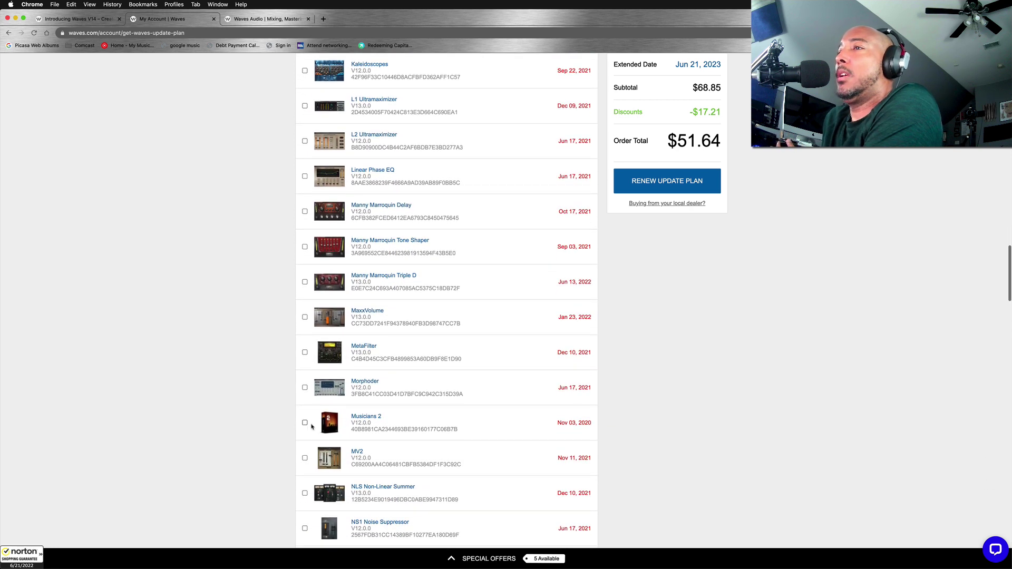
left_click(305, 422)
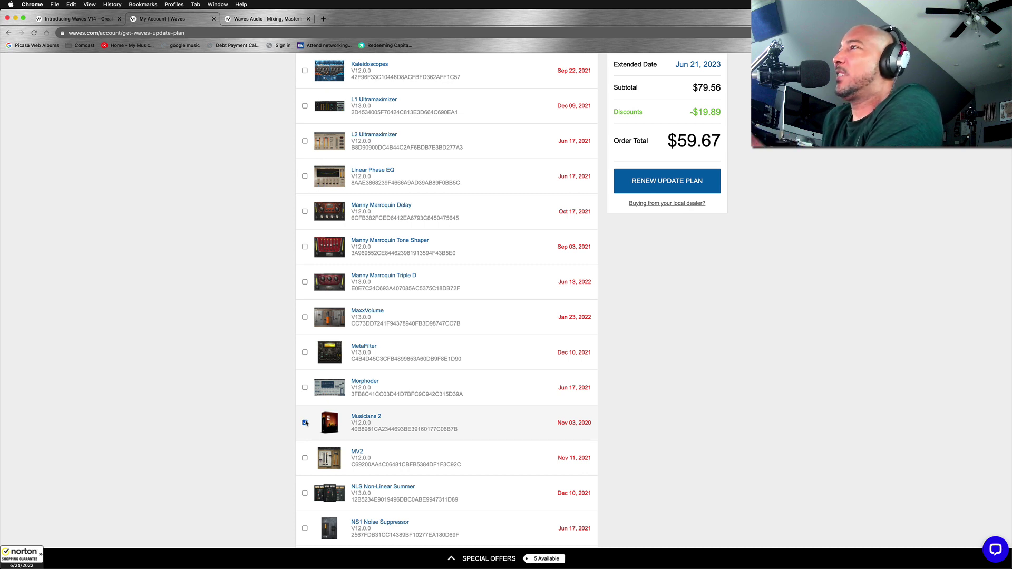
left_click(304, 423)
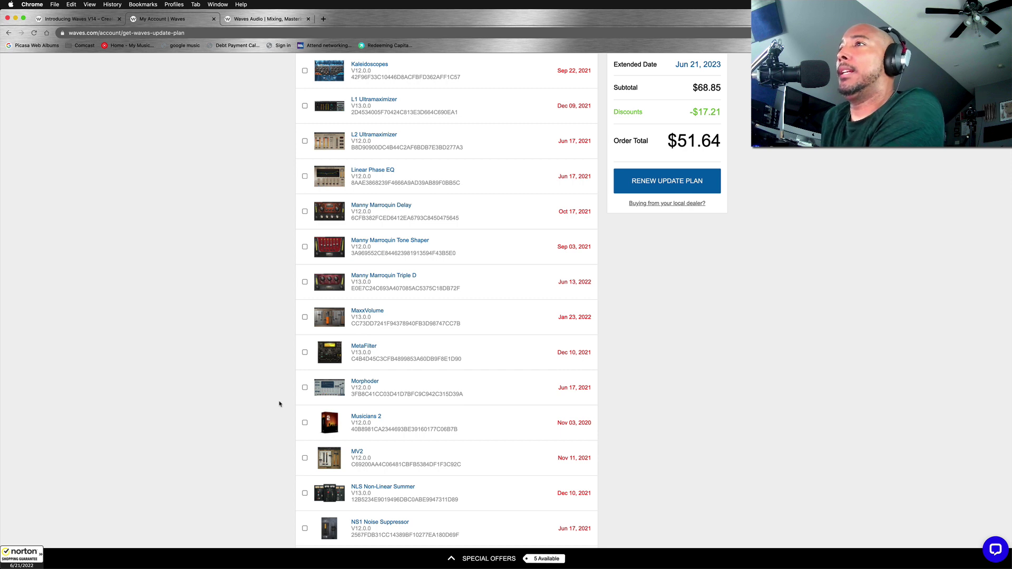
scroll(279, 403, "down", 5)
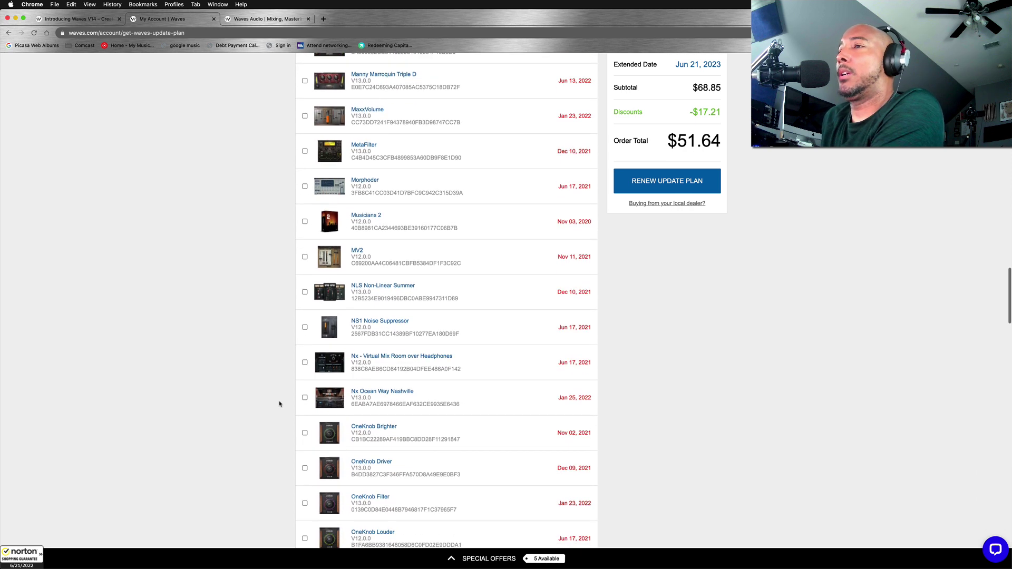
scroll(279, 403, "down", 3)
scroll(279, 403, "up", 5)
scroll(279, 403, "up", 10)
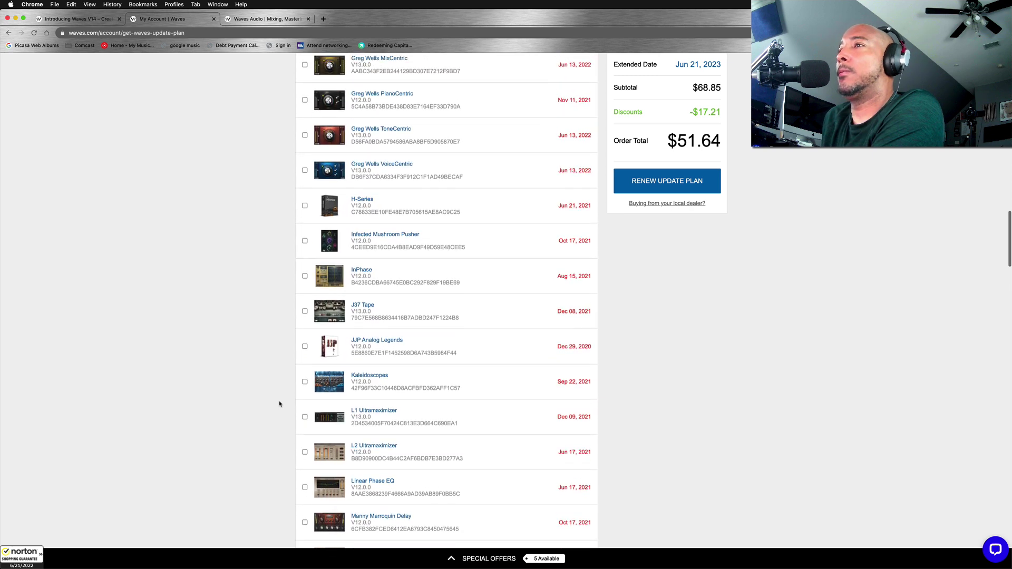
scroll(279, 404, "up", 5)
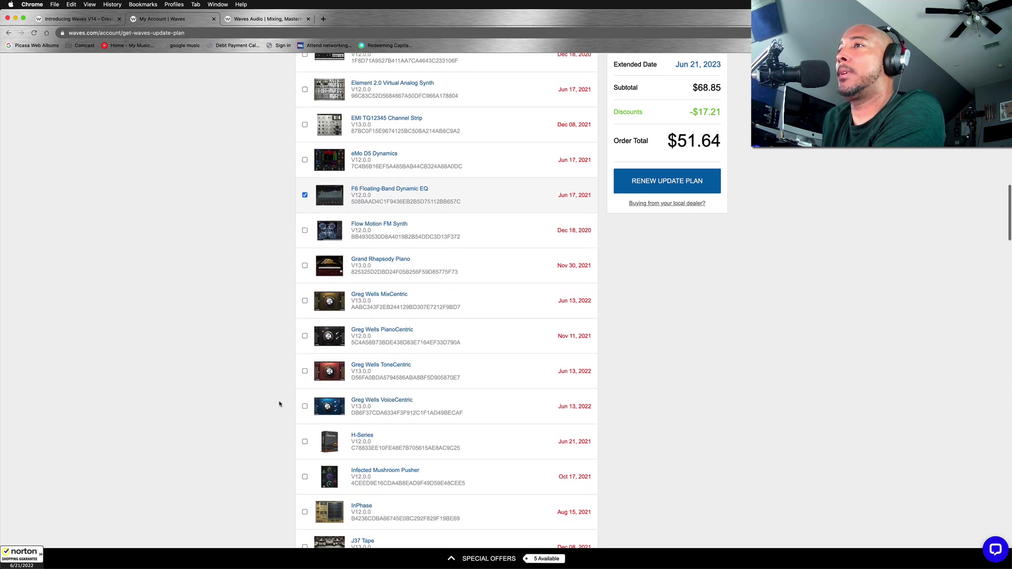
scroll(279, 404, "up", 5)
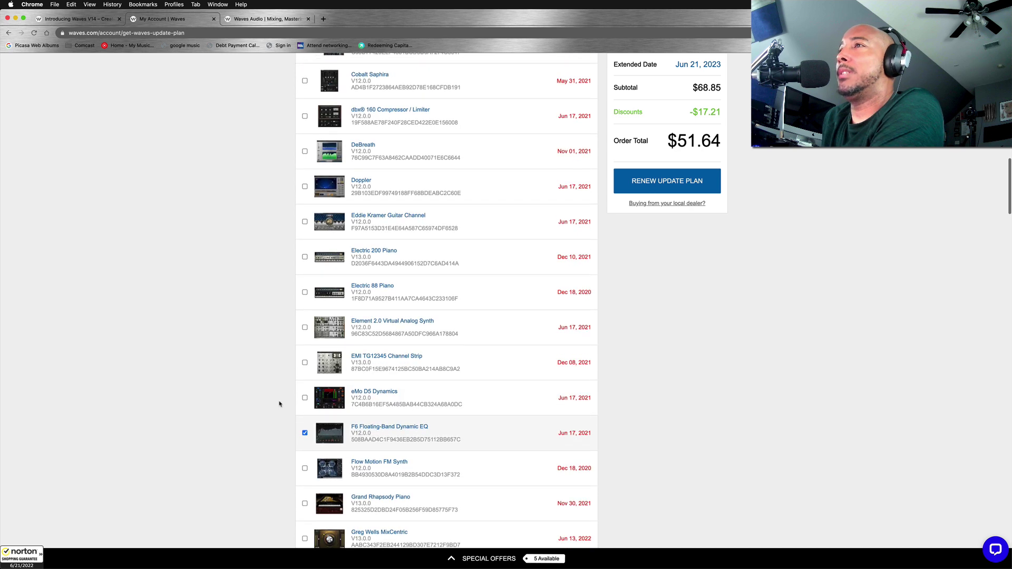
scroll(280, 403, "down", 5)
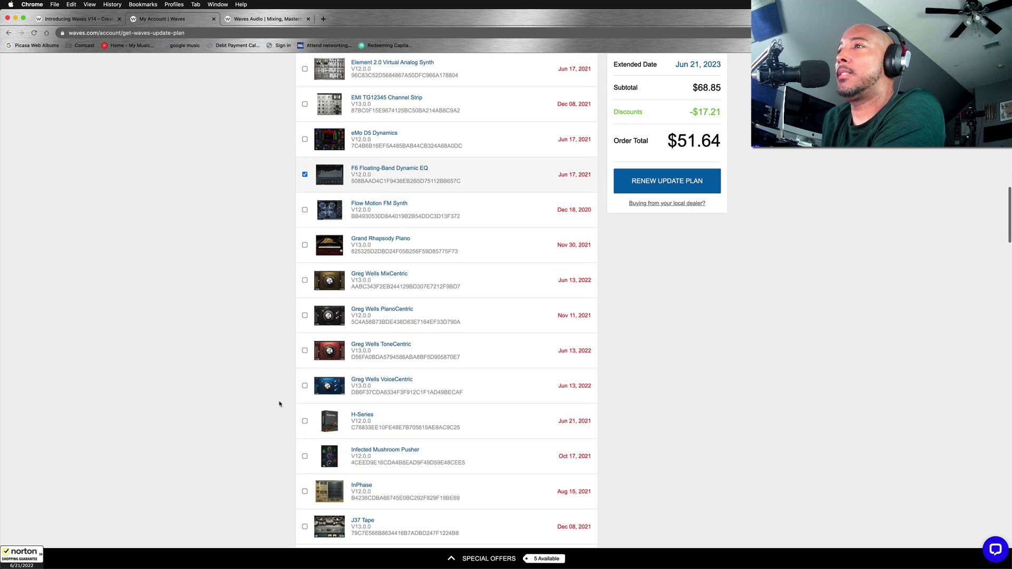
scroll(279, 404, "down", 5)
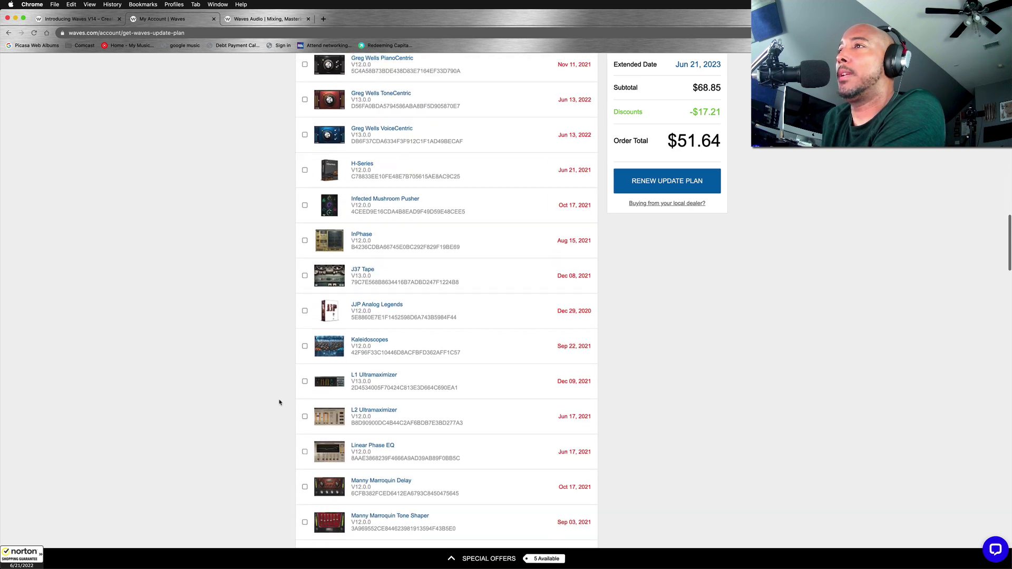
left_click(305, 317)
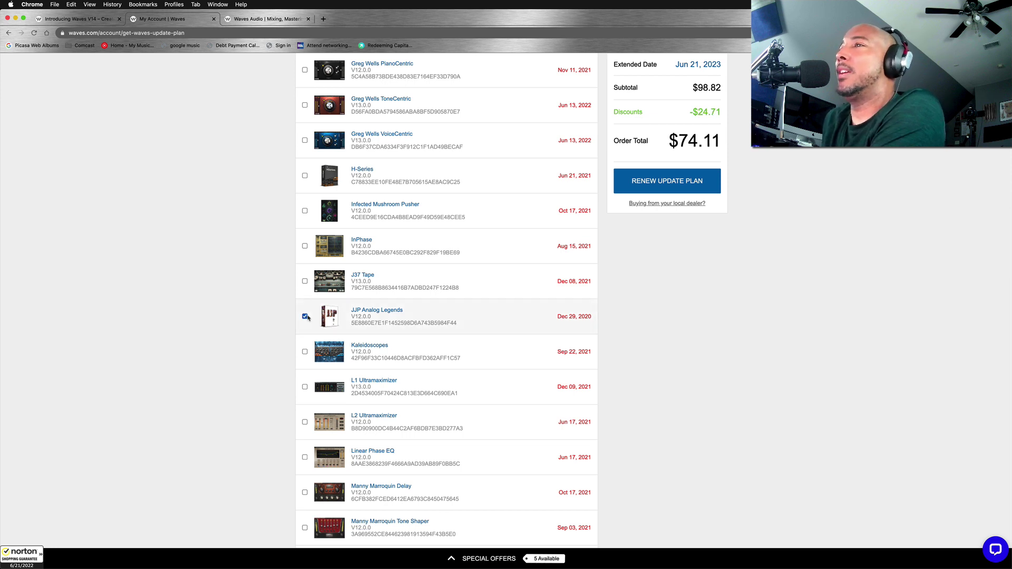
left_click(306, 317)
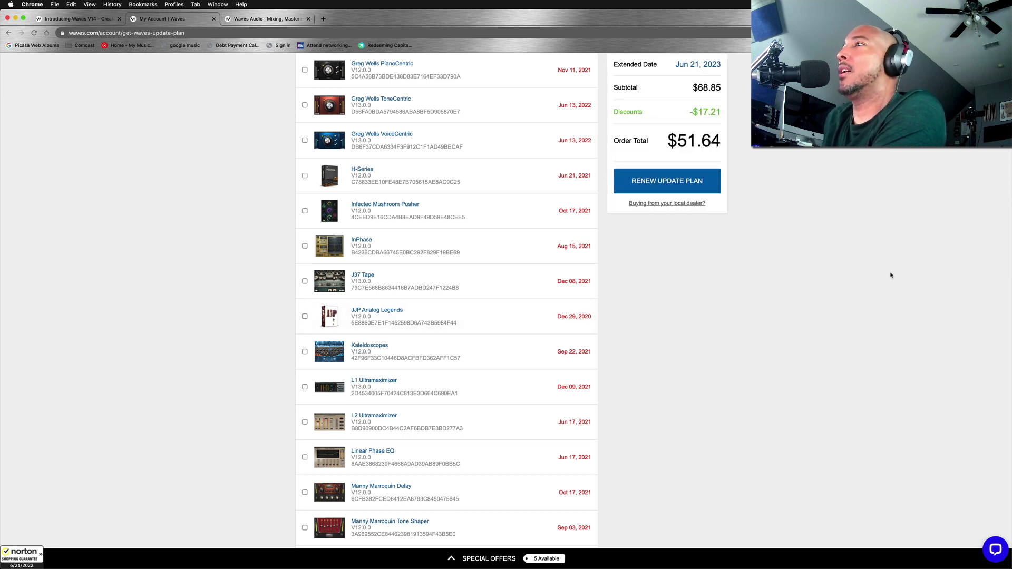
Scroll back up the renewal list and switch over to Studio One.
scroll(809, 283, "up", 5)
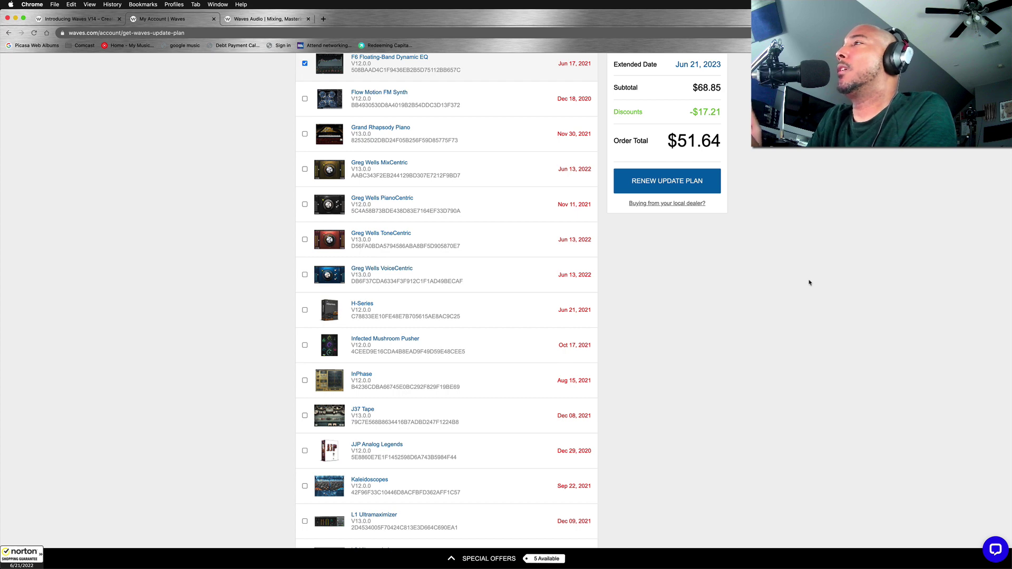
key("super+Tab")
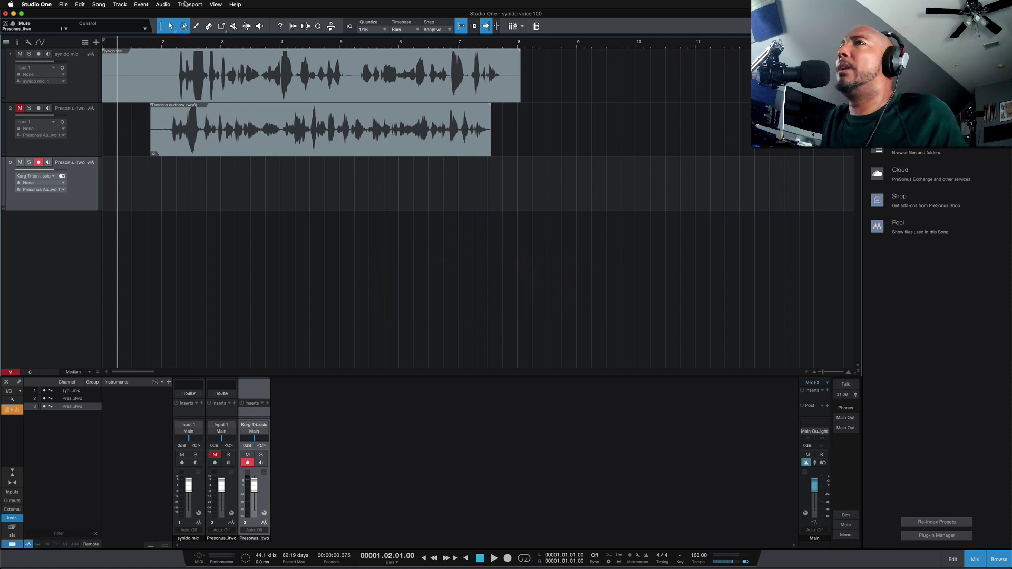
Open the Plug-In Manager from Studio One's View menu.
left_click(187, 4)
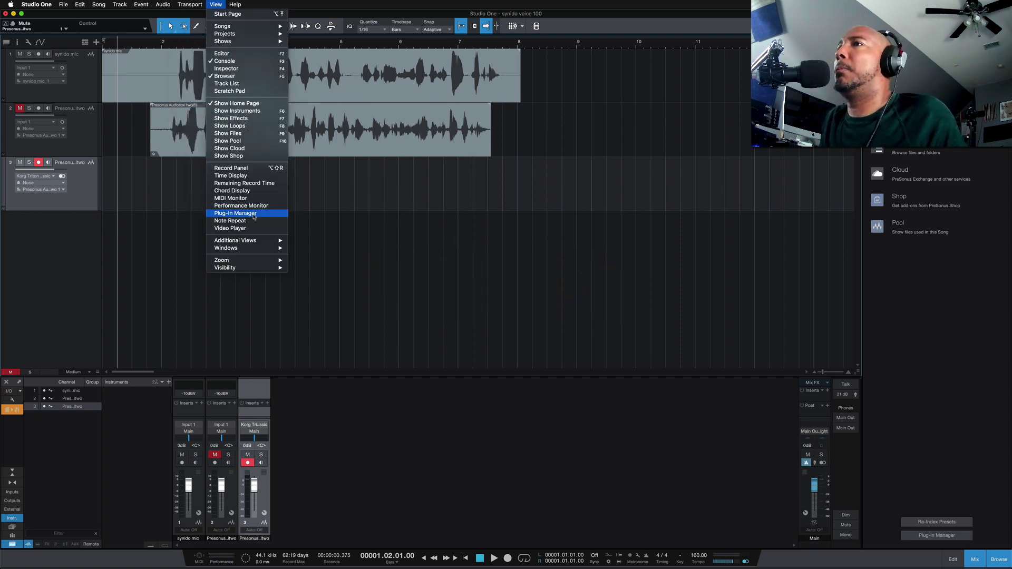
left_click(255, 214)
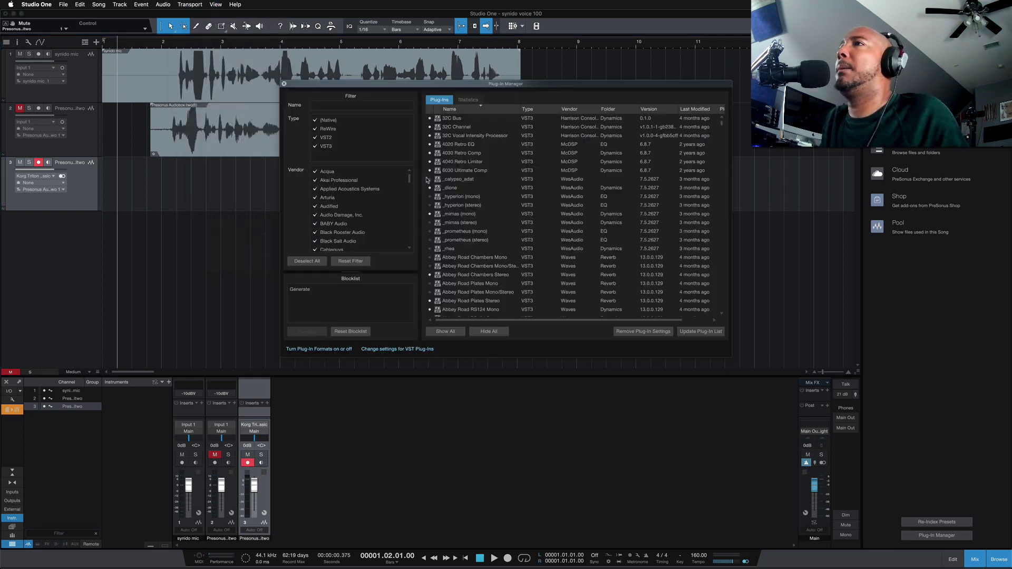
Show the Plug-In Manager's Statistics view and enlarge the window to read load times.
left_click(467, 100)
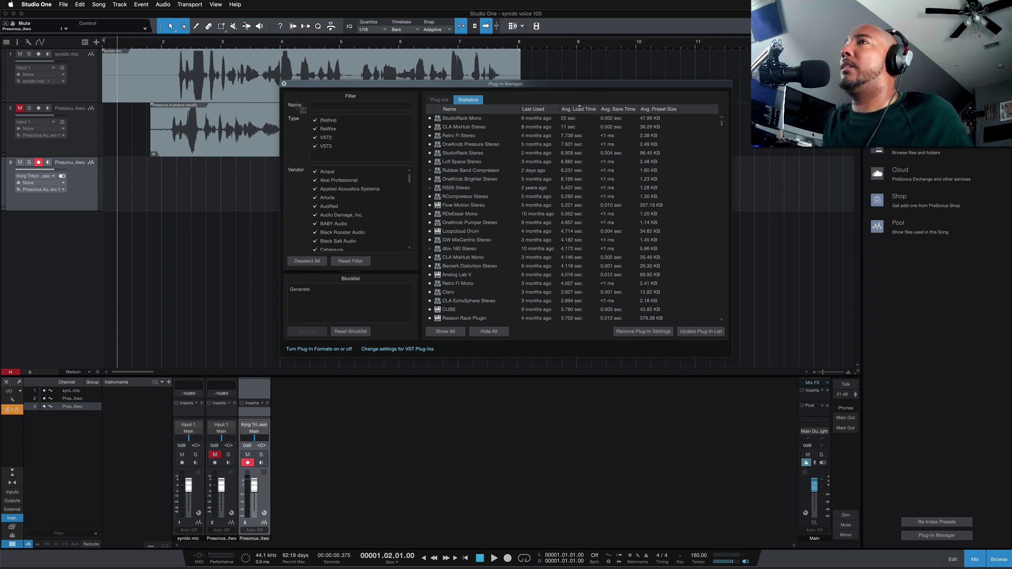
left_click_drag(284, 84, 731, 358)
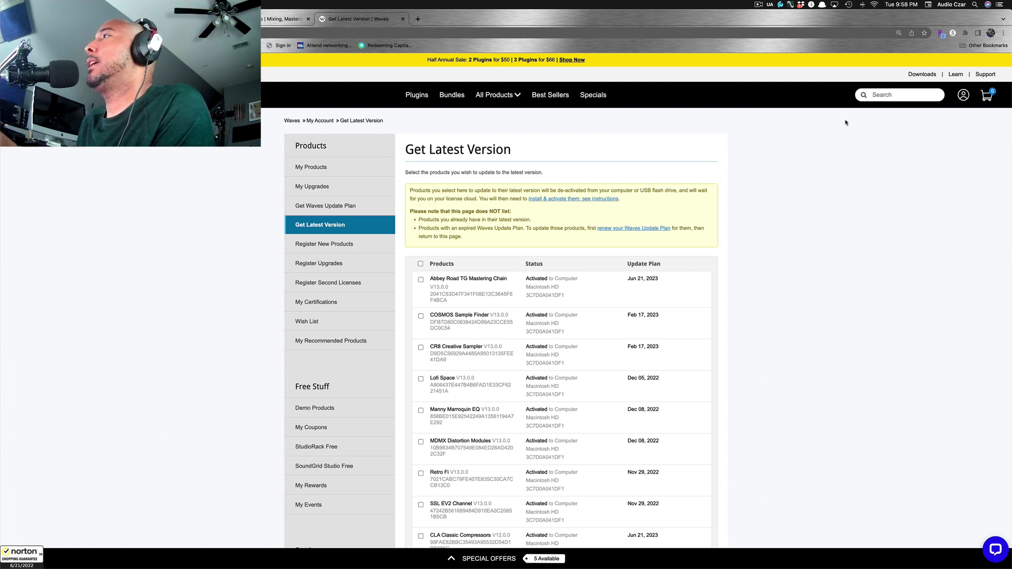
Open the Get Latest Version page from the account menu and review the product list.
left_click(963, 97)
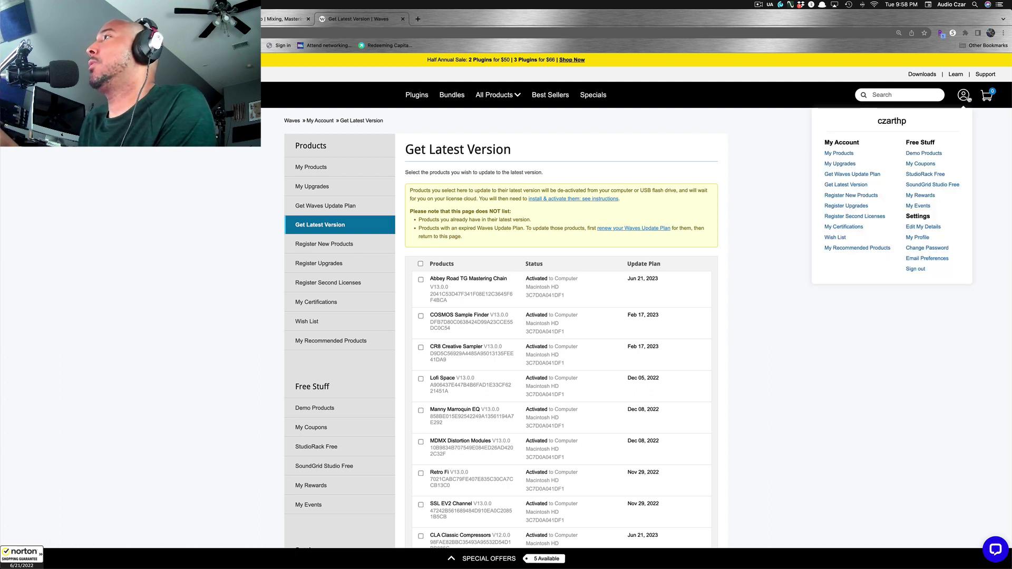
left_click(853, 186)
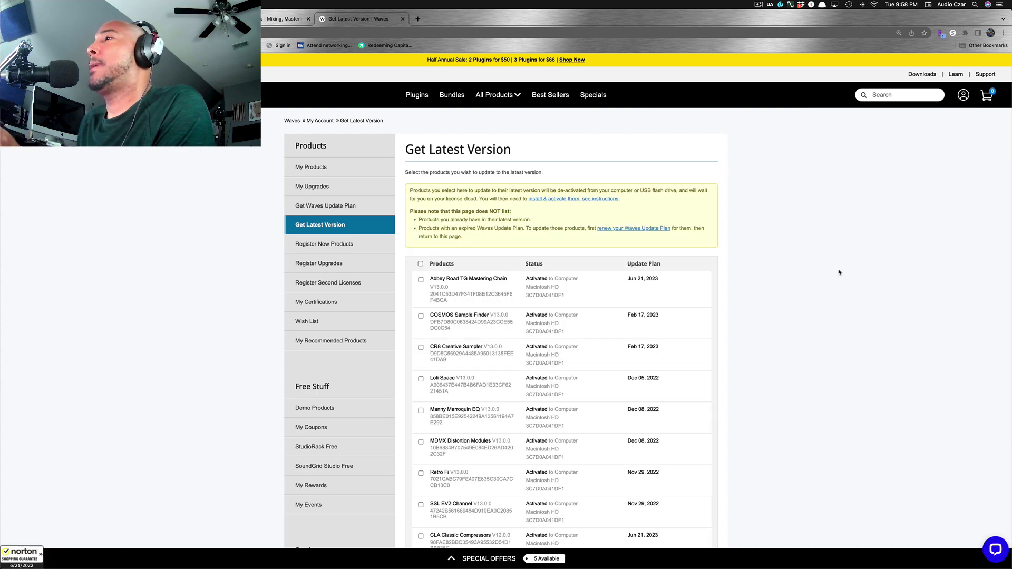
scroll(801, 315, "down", 3)
scroll(800, 314, "down", 1)
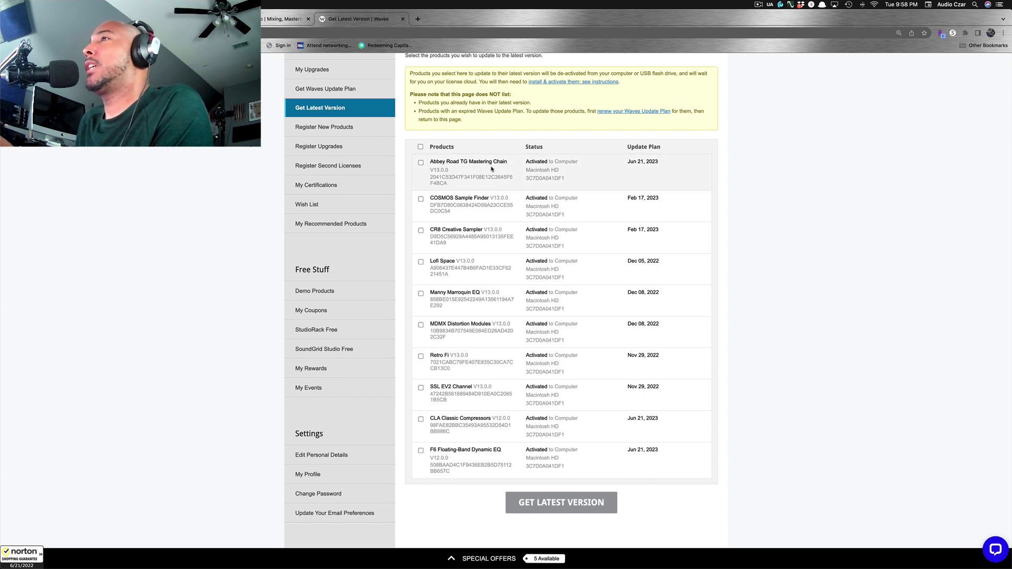
scroll(494, 390, "down", 1)
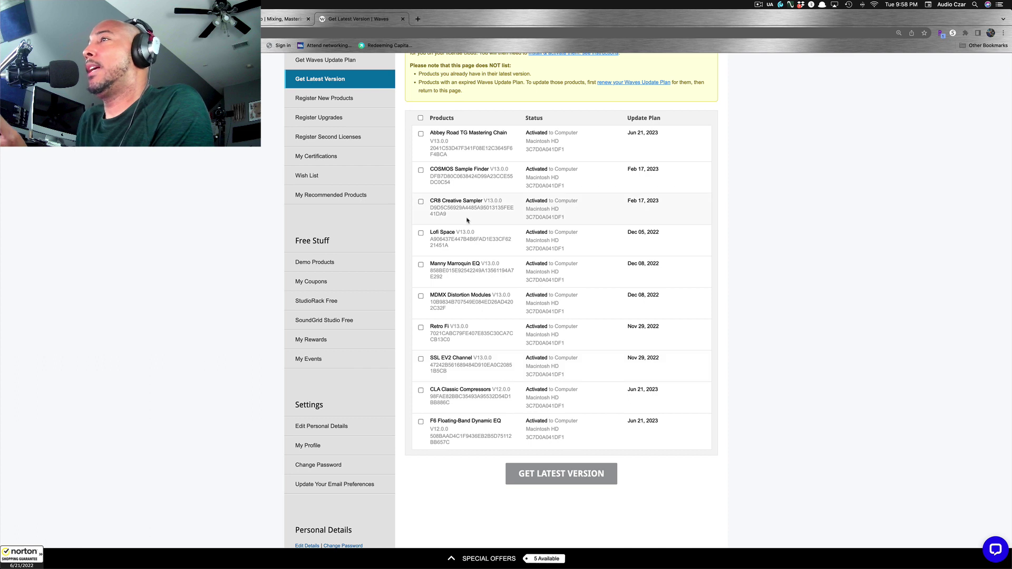
scroll(467, 221, "up", 3)
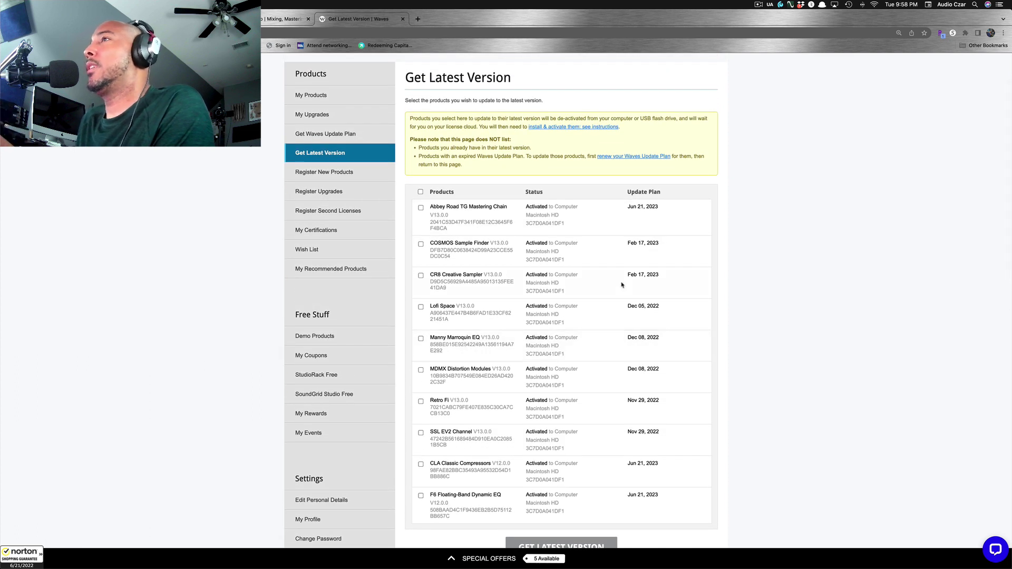
Select all ten listed products and update them to their latest version.
left_click(421, 191)
scroll(700, 350, "down", 3)
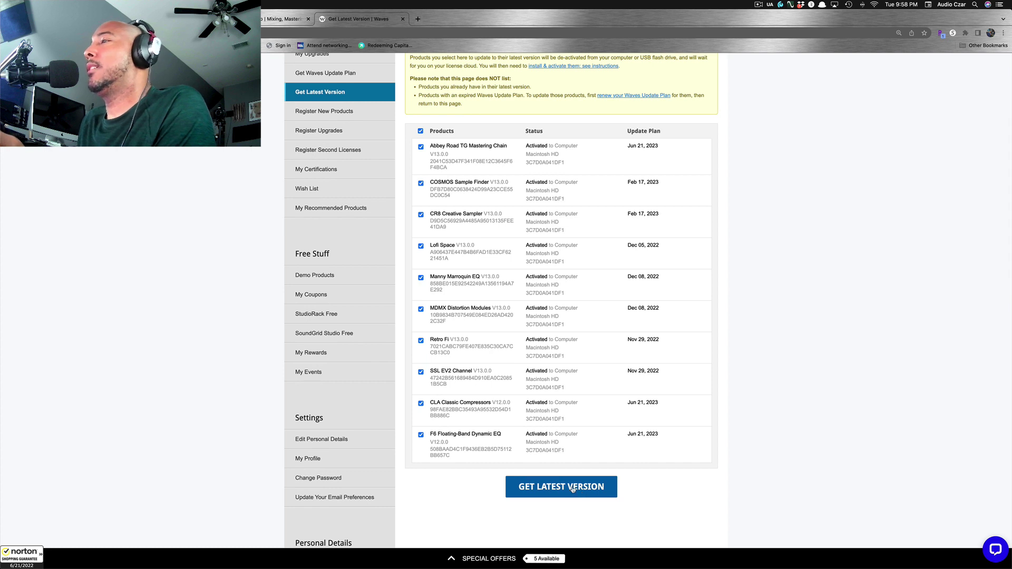
left_click(573, 489)
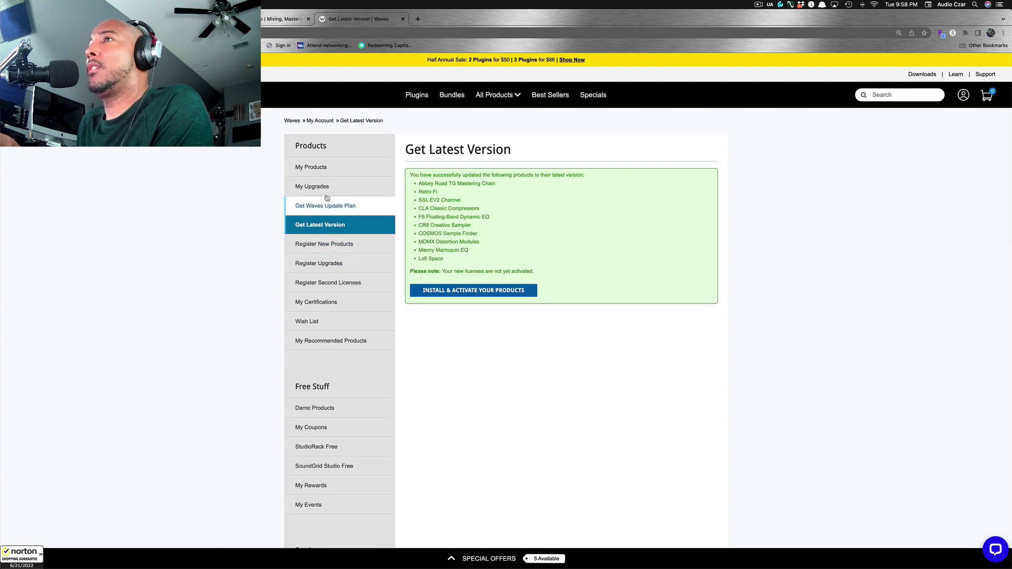
left_click(323, 174)
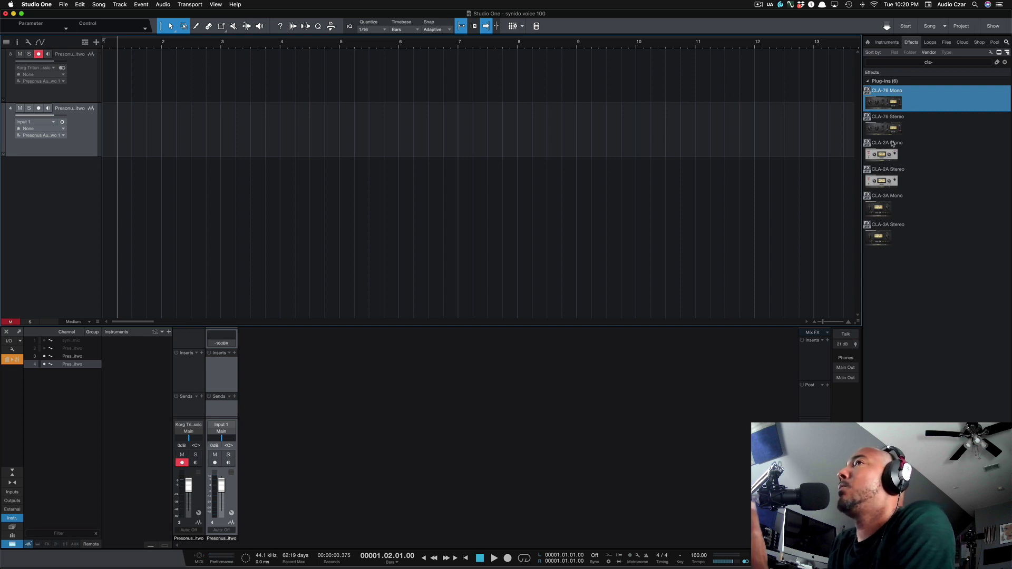
Open the Plug-In Manager from the View menu and close it again.
left_click(214, 5)
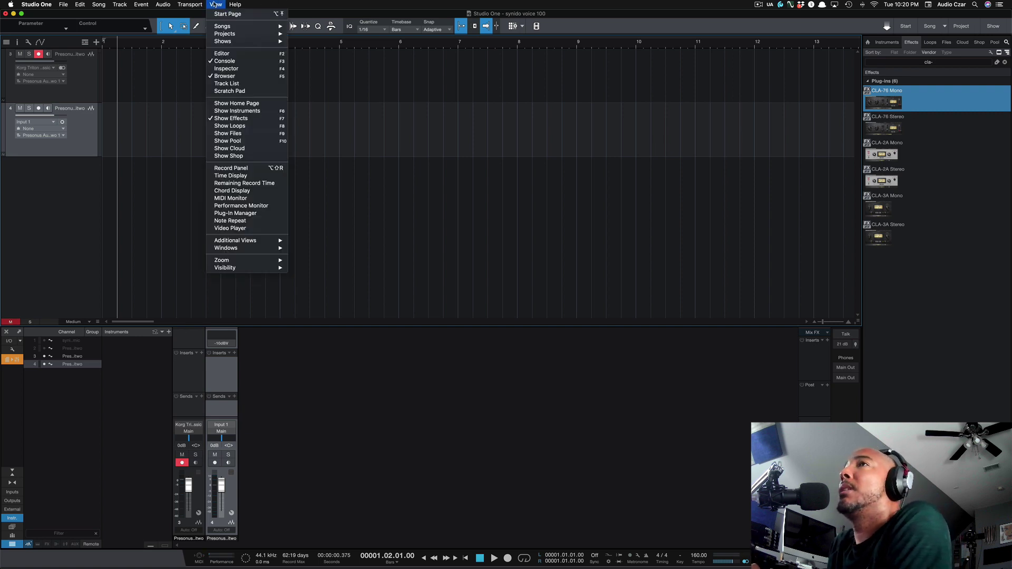
left_click(257, 212)
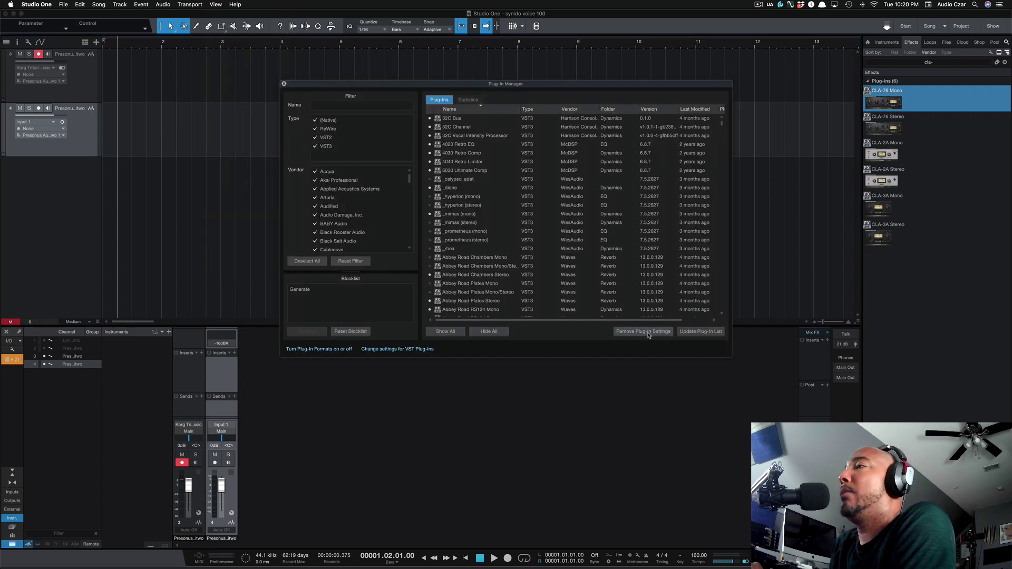
left_click(284, 83)
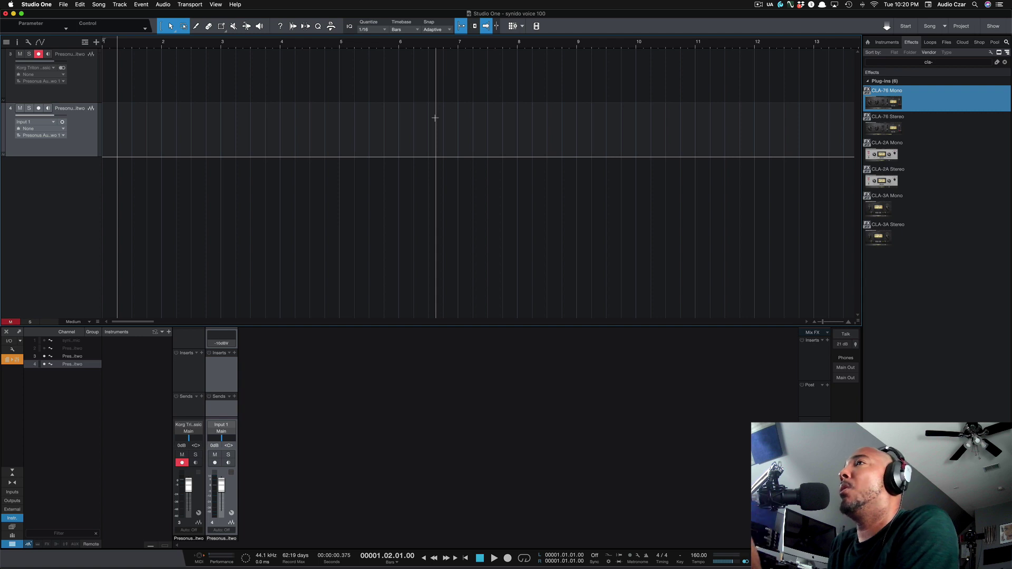
Search the Effects browser for 'studio' and insert StudioRack Mono on track 4.
left_click(943, 61)
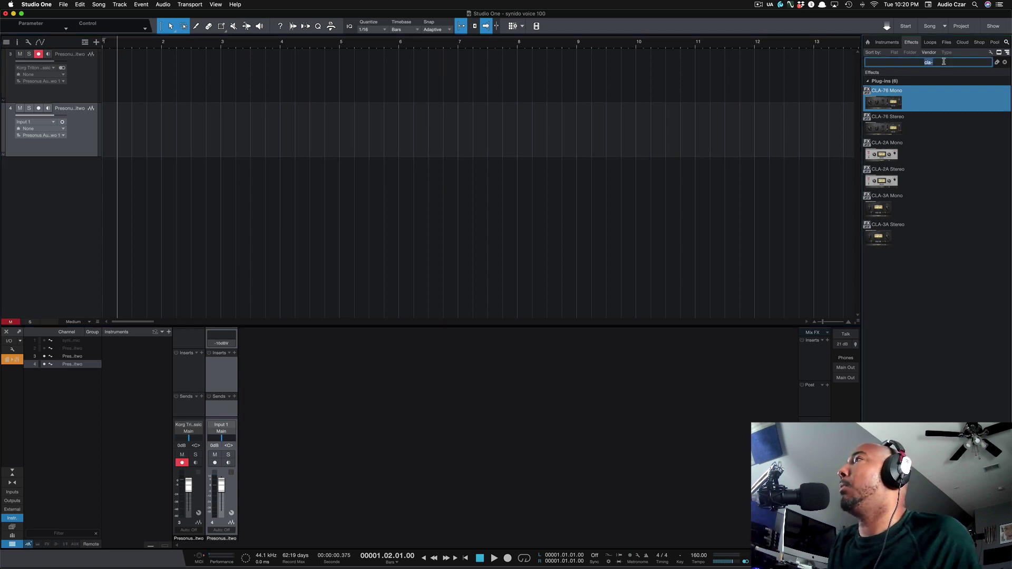
type("stu")
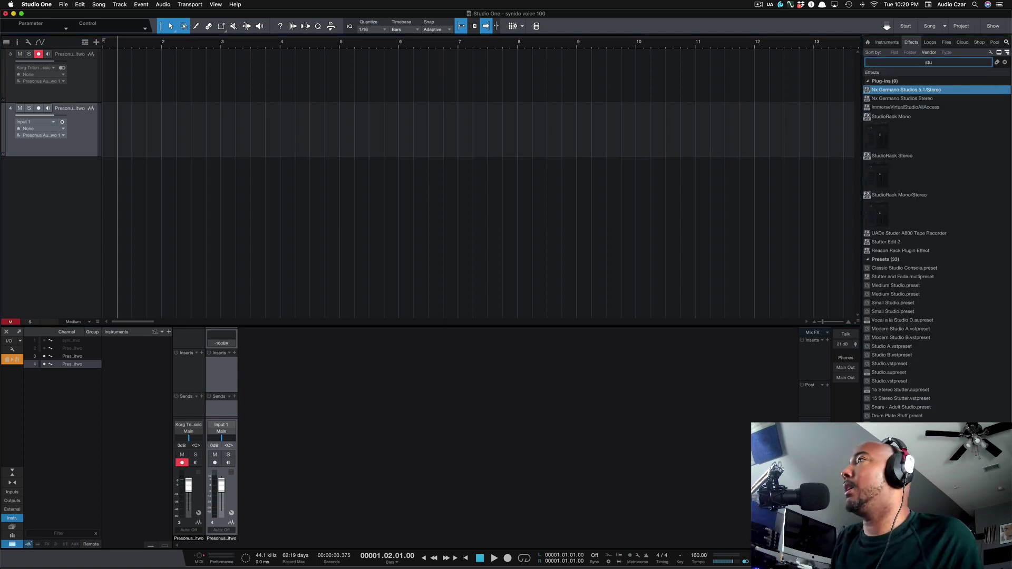
type("dio")
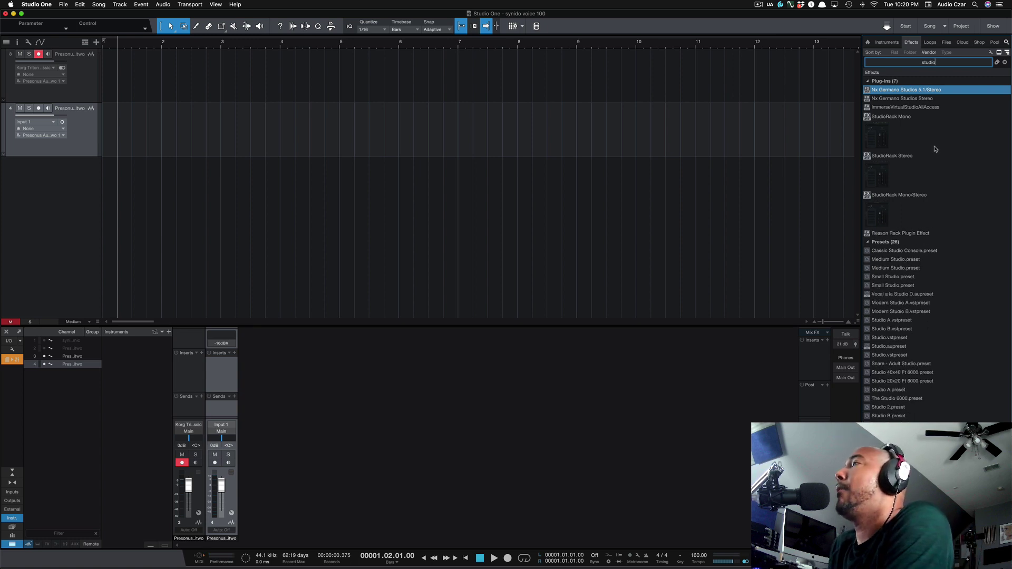
left_click(940, 127)
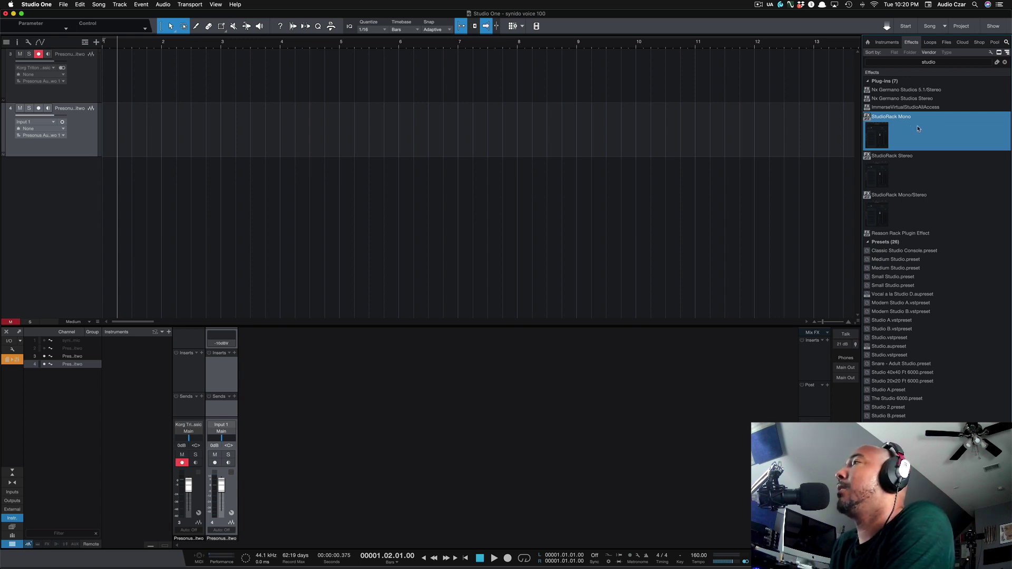
left_click_drag(932, 131, 474, 127)
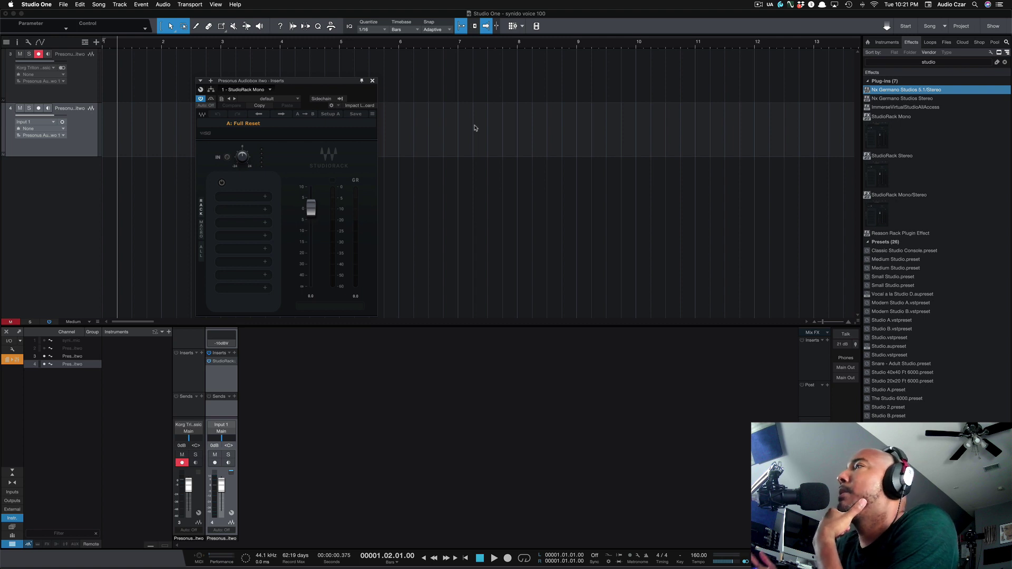
Search the Effects browser for 'cla' and insert CLA-76 Mono on track 4.
left_click(949, 62)
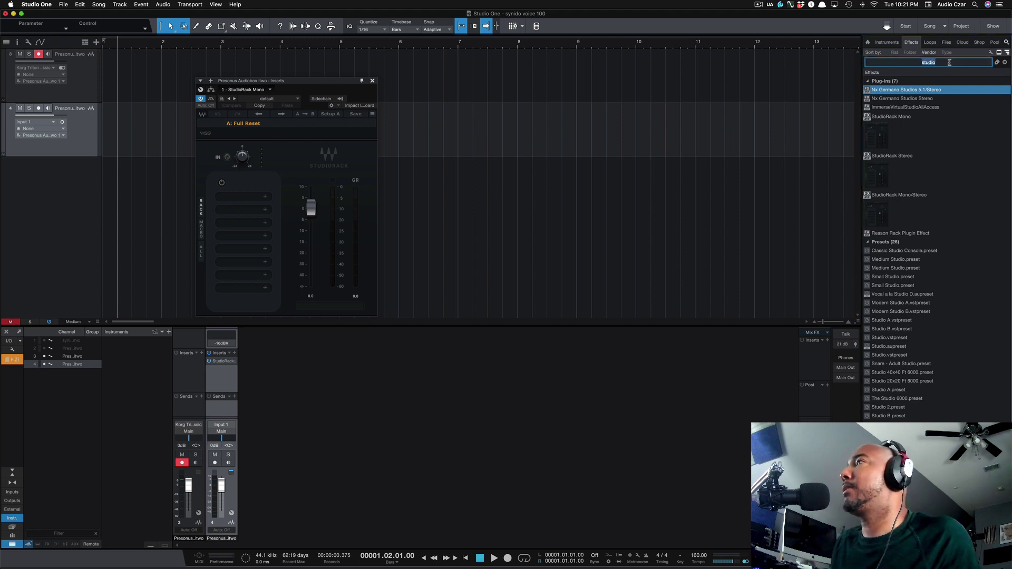
type("cla")
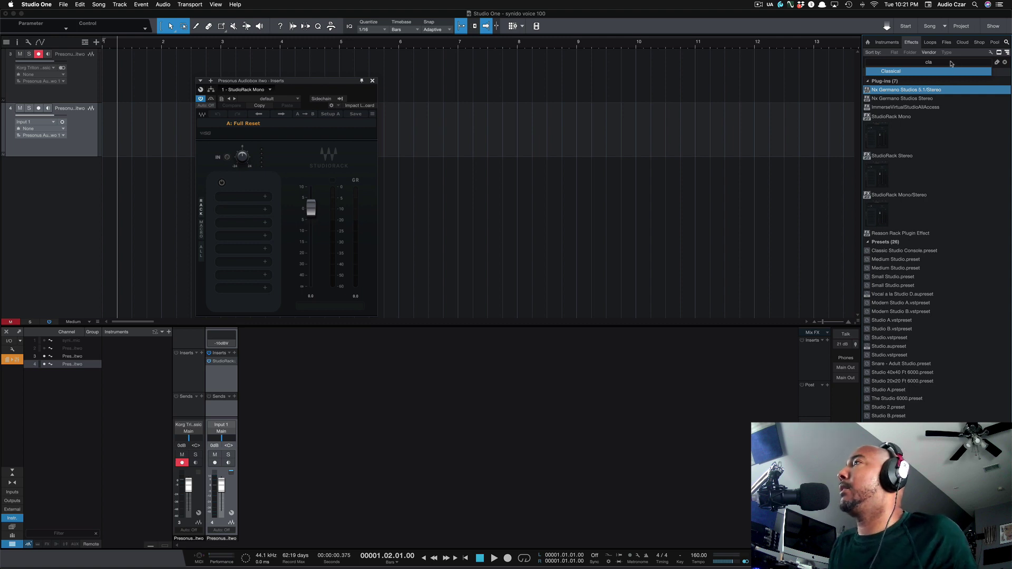
key("Return")
left_click(944, 94)
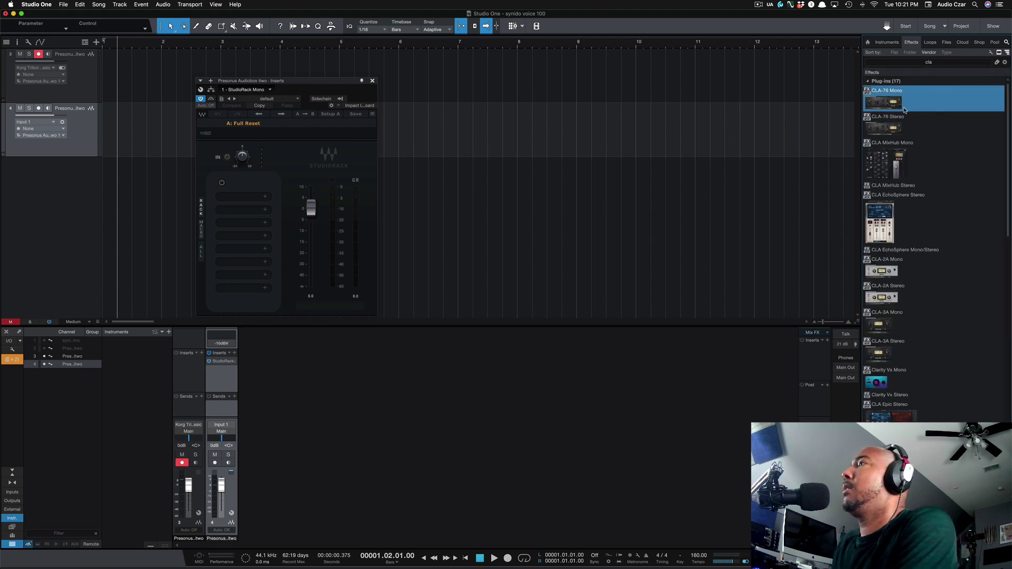
left_click_drag(905, 108, 634, 140)
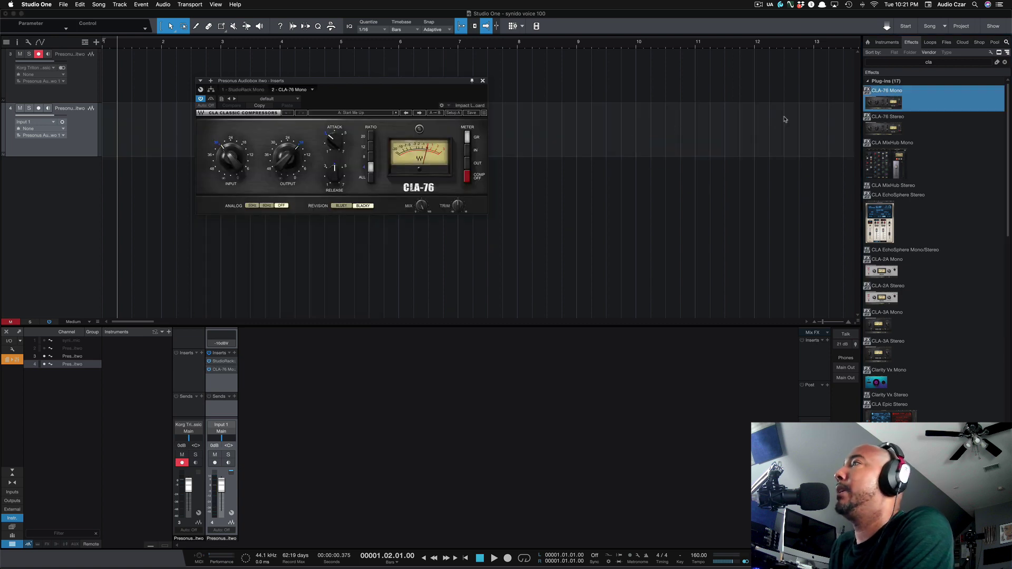
Refine the search to 'cla-', insert CLA-2A Mono on track 4 and raise its trim to 0.4.
left_click(945, 62)
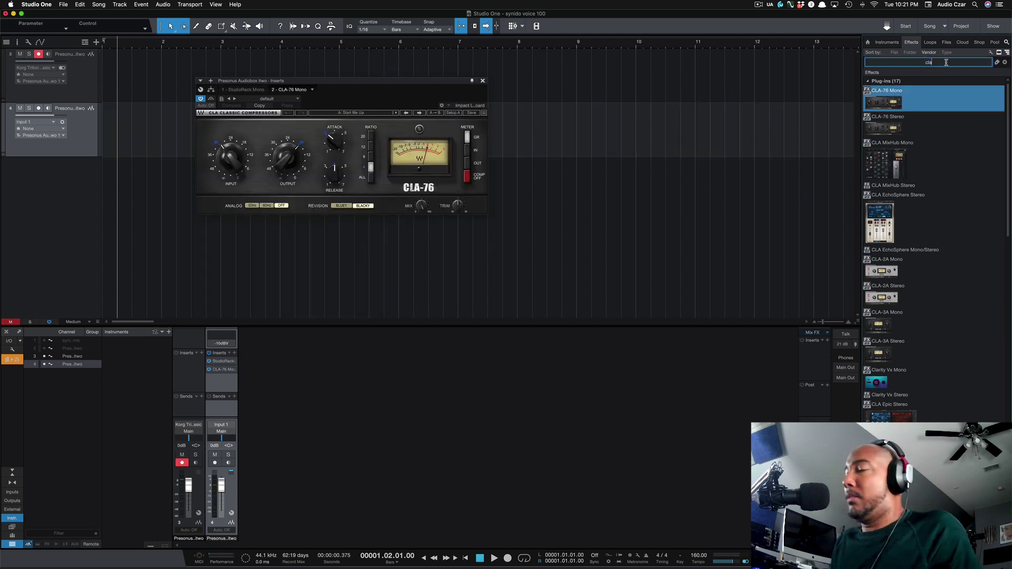
type("-")
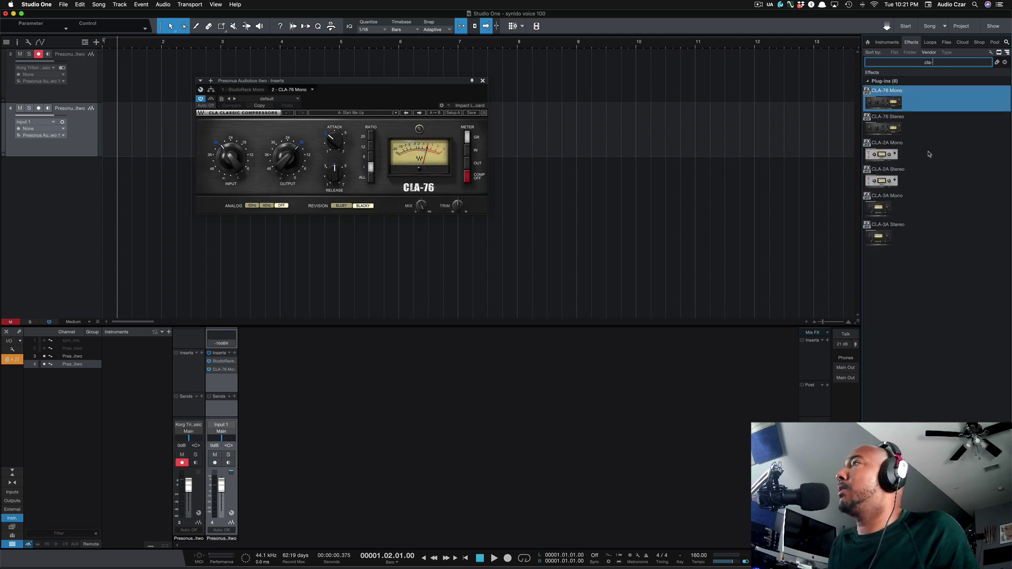
left_click(906, 151)
left_click_drag(907, 152, 578, 120)
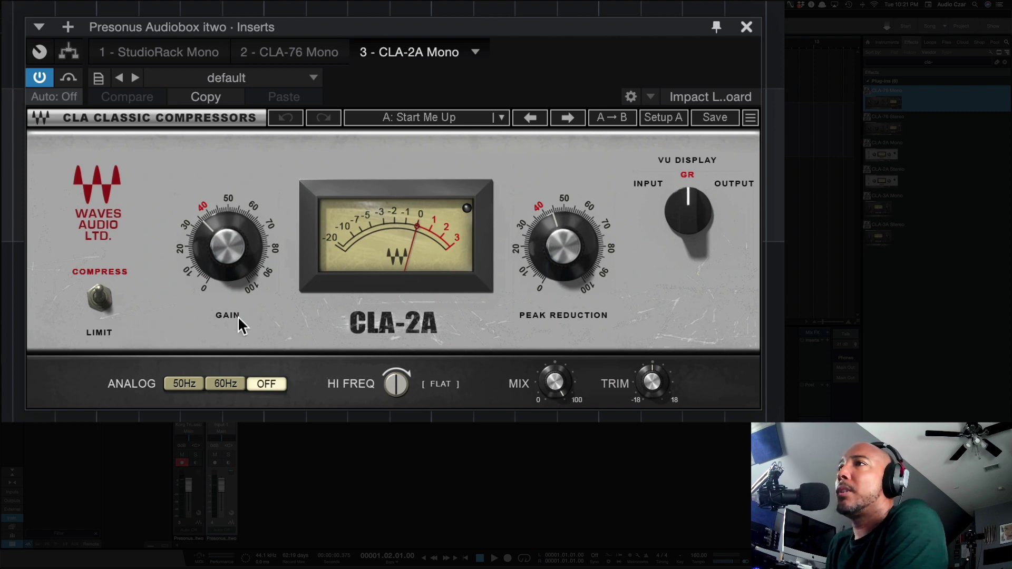
left_click_drag(554, 382, 555, 382)
left_click_drag(653, 387, 656, 393)
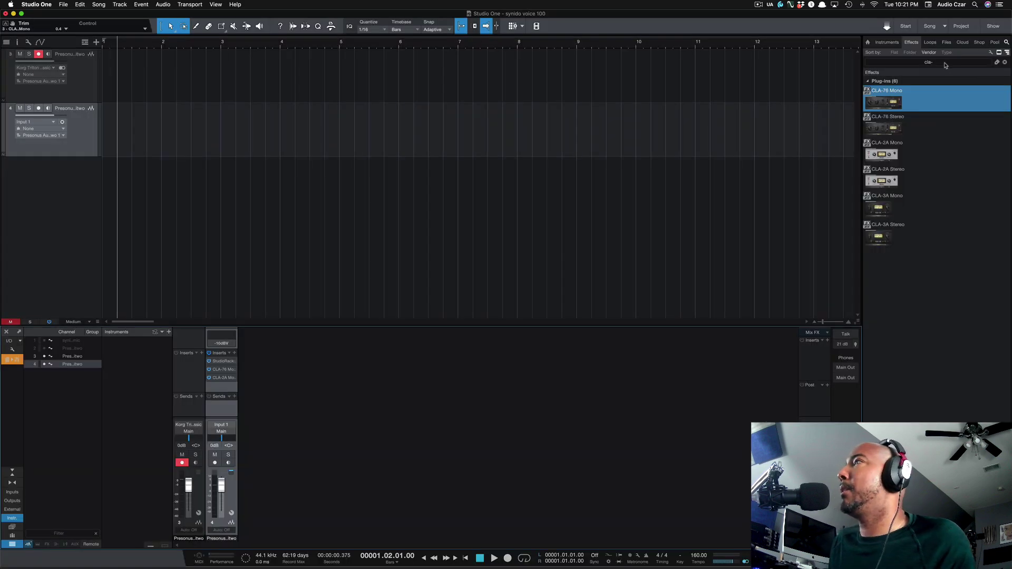
Search for 'f6' and insert F6-RTA Mono on track 4, then close its window.
left_click(942, 63)
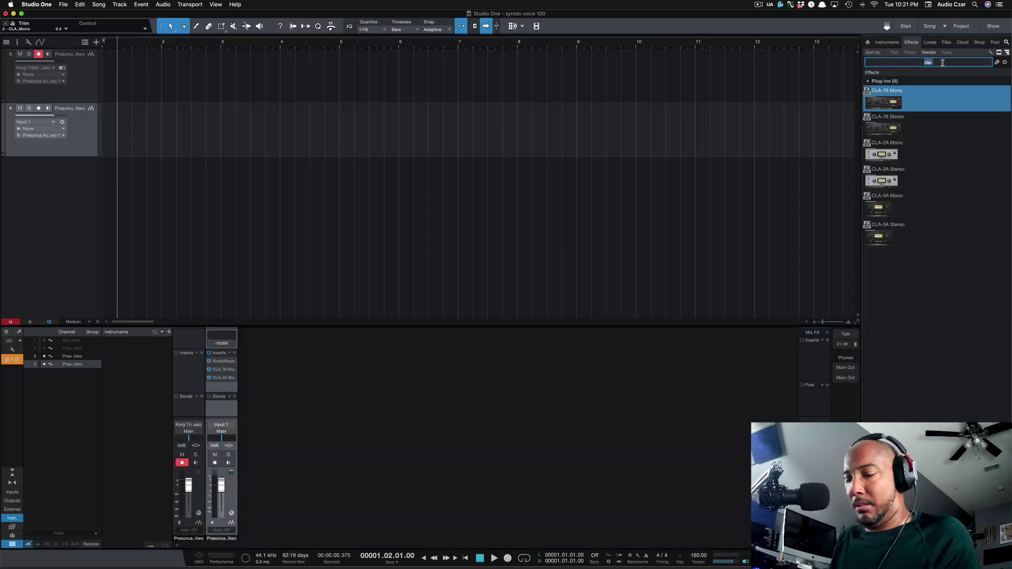
type("f6")
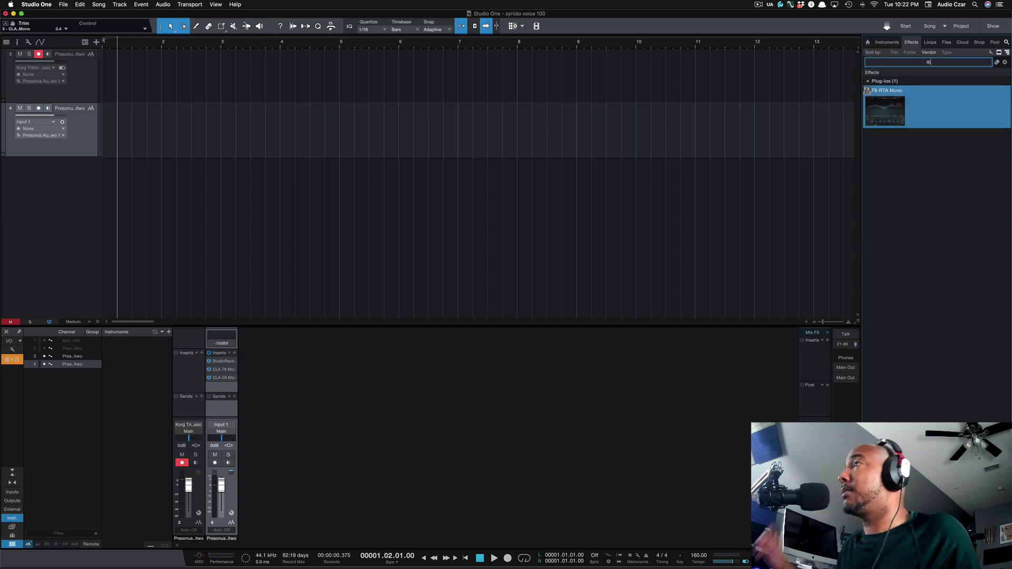
left_click_drag(887, 112, 510, 134)
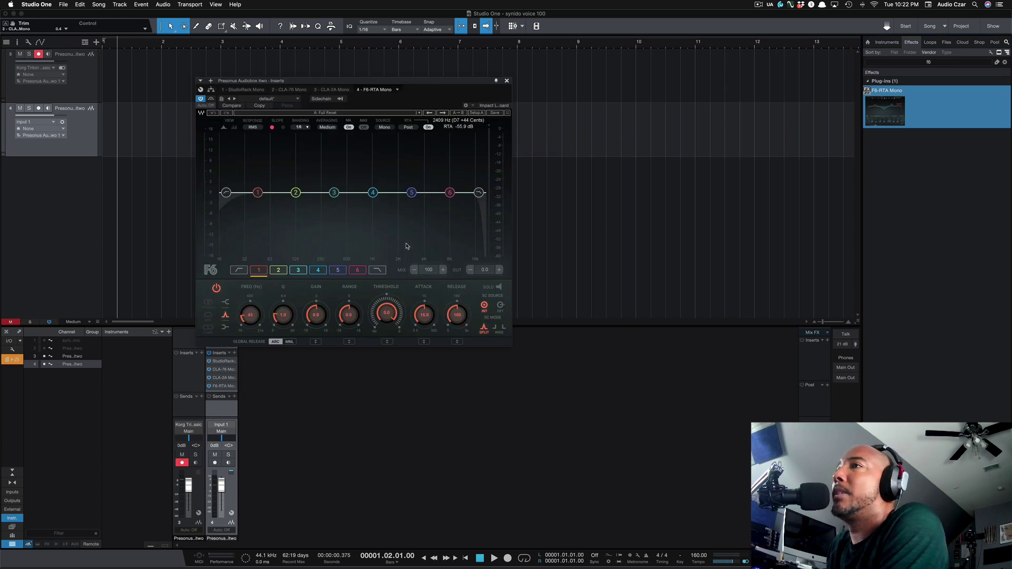
left_click(507, 81)
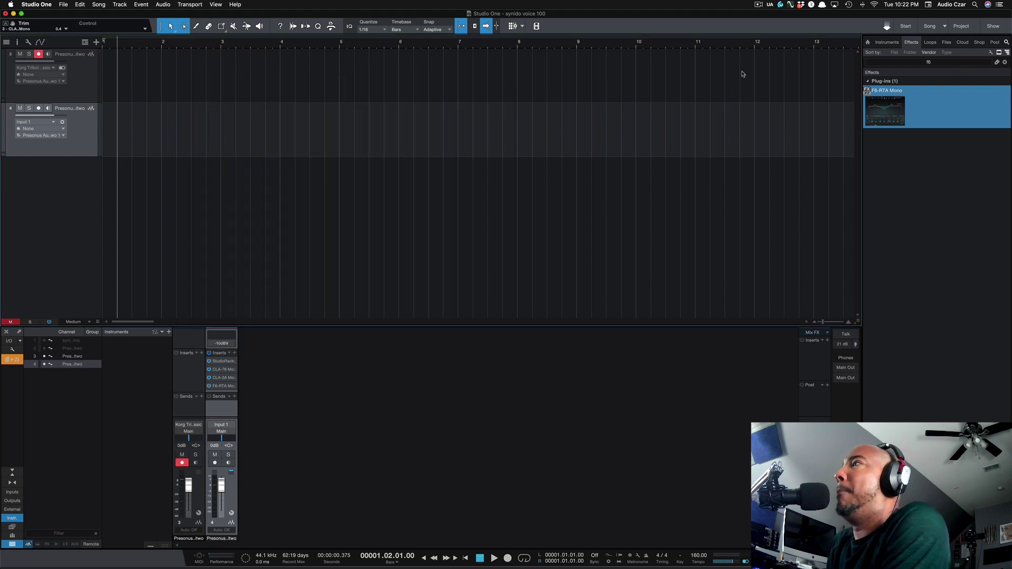
Search for 'studio' and insert a second StudioRack Mono on track 4.
left_click(935, 62)
type("studio")
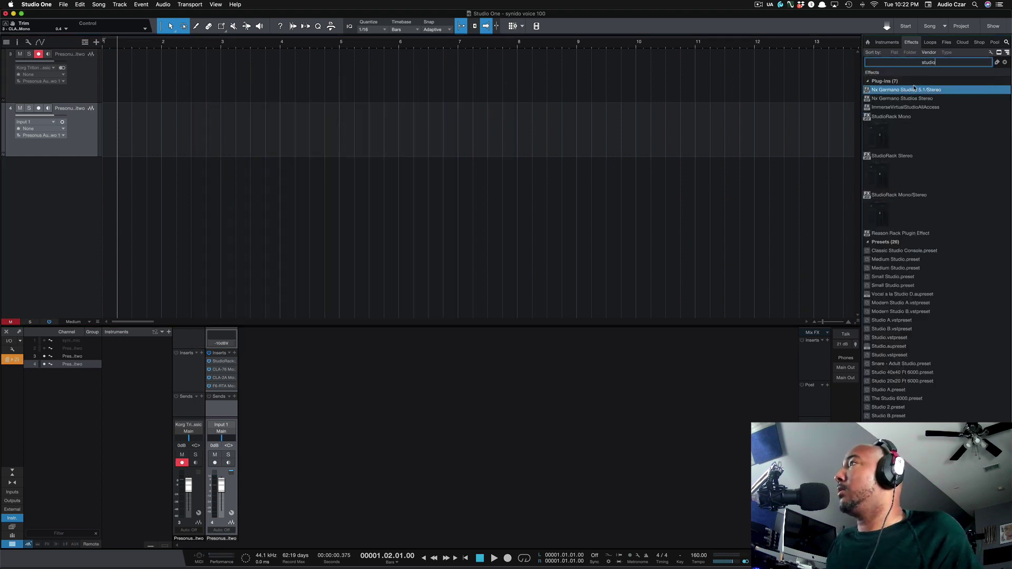
left_click_drag(914, 140, 527, 128)
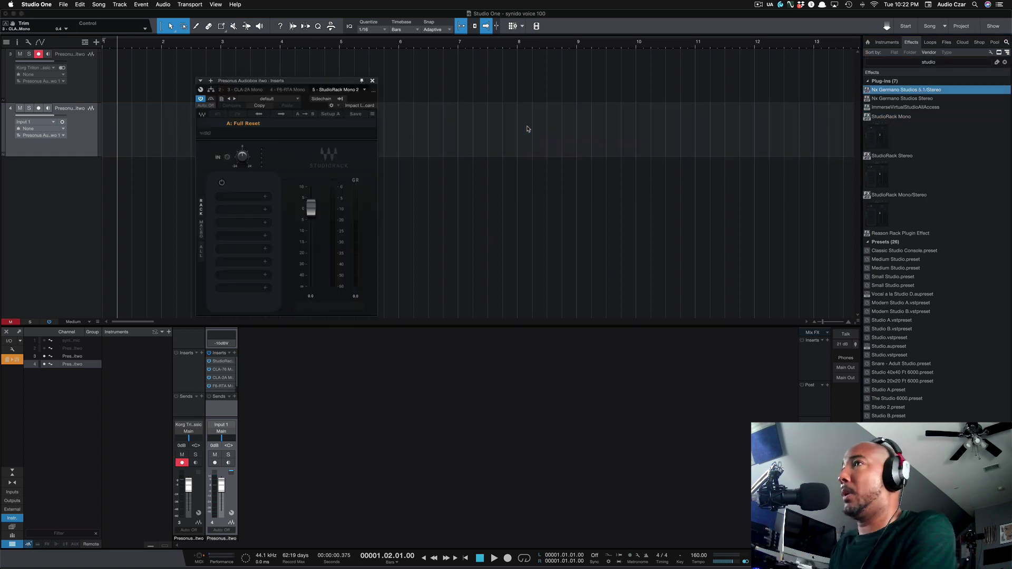
left_click(216, 4)
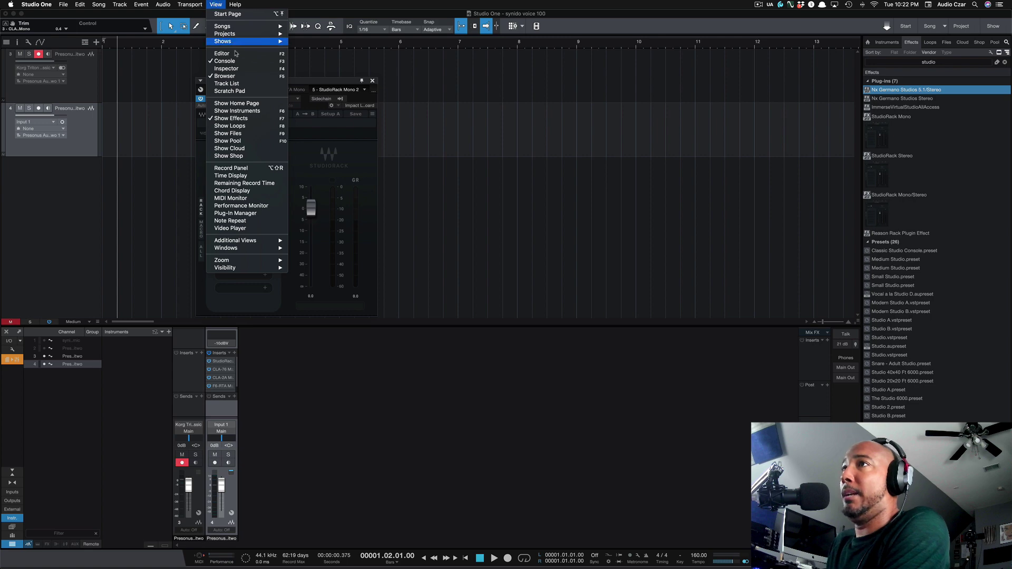
left_click(262, 214)
left_click(468, 100)
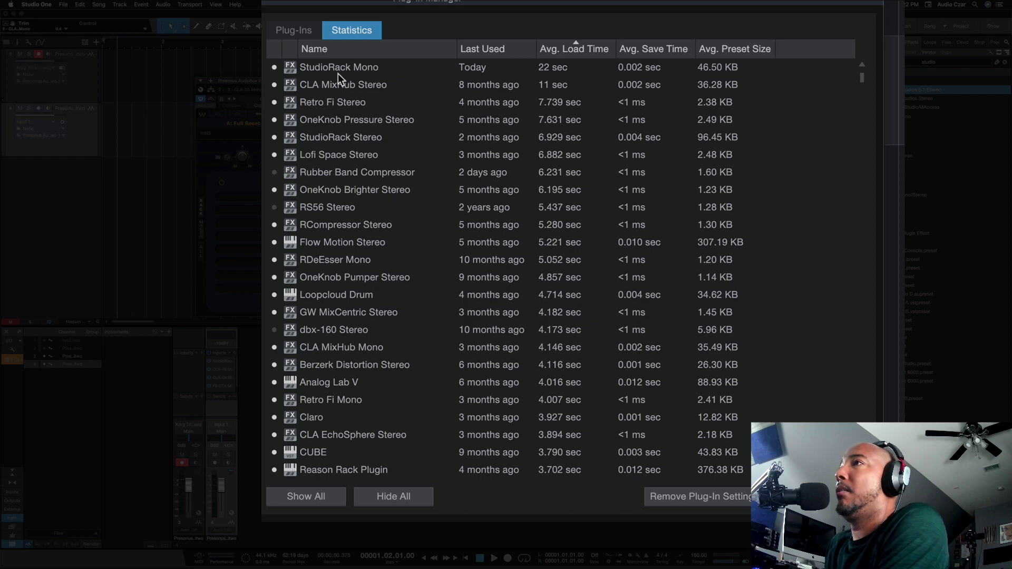
left_click(399, 67)
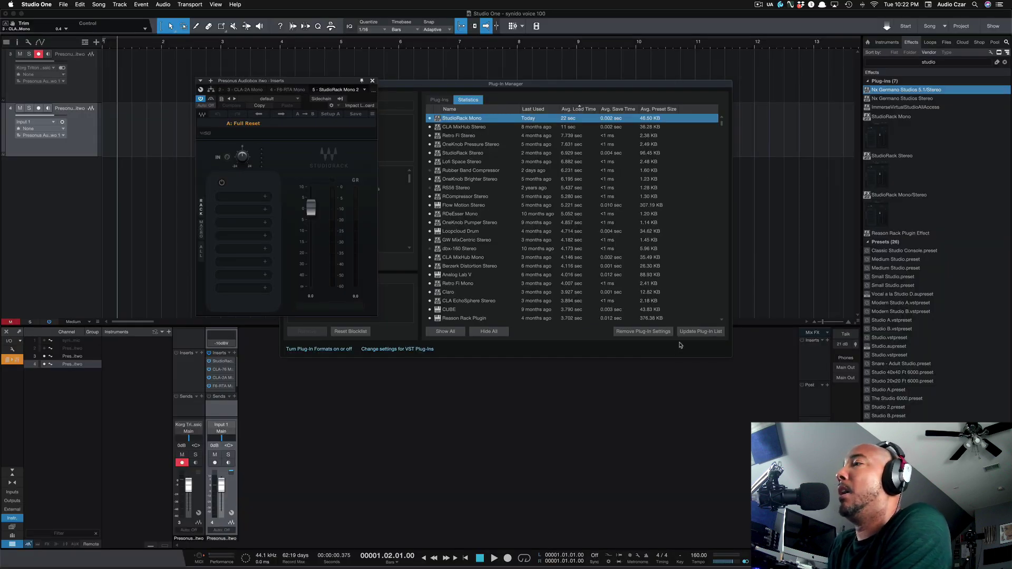
left_click_drag(415, 86, 533, 85)
left_click(402, 83)
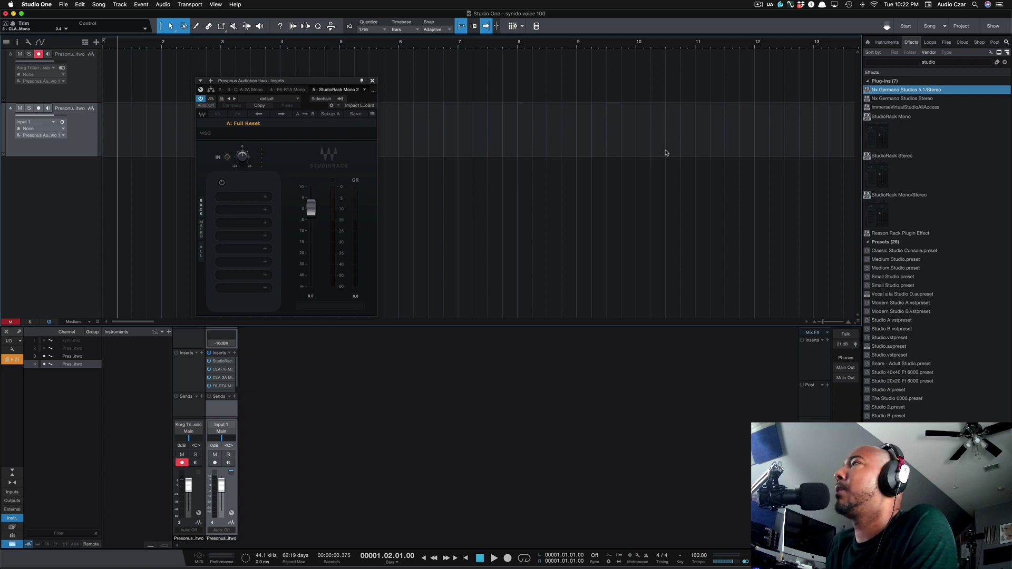
Search the Effects browser for 'abbey', then 'tg', and insert AR TG Mastering Stereo on a track.
left_click(929, 61)
type("a")
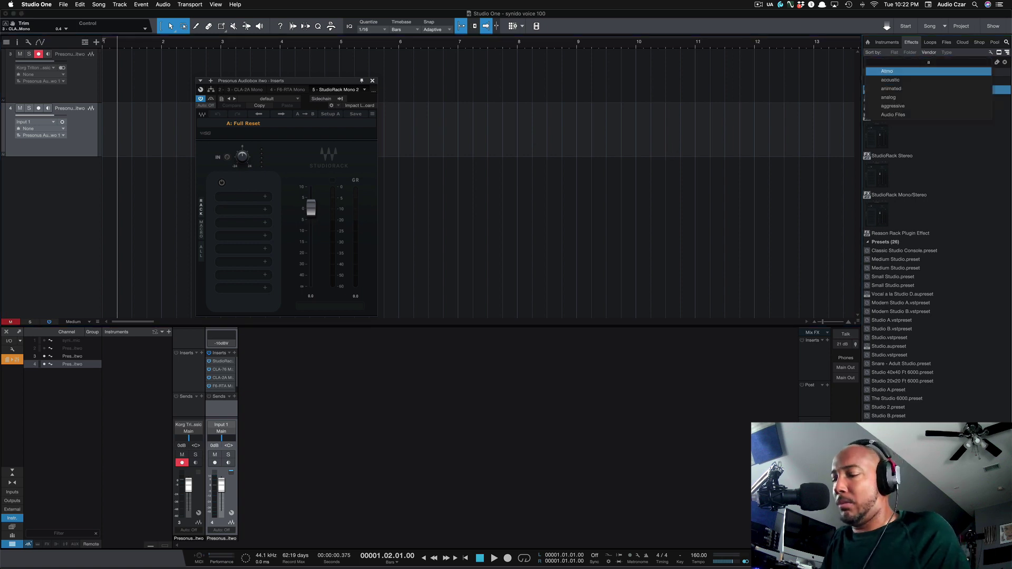
type("bbey")
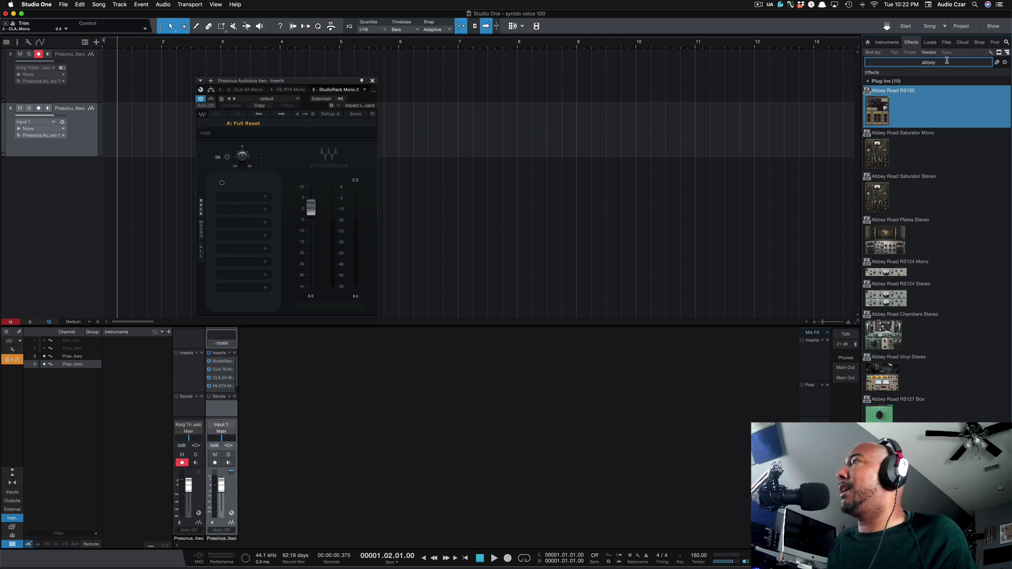
key("BackSpace")
key("BackSpace")
key("BackSpace")
key("BackSpace")
key("BackSpace")
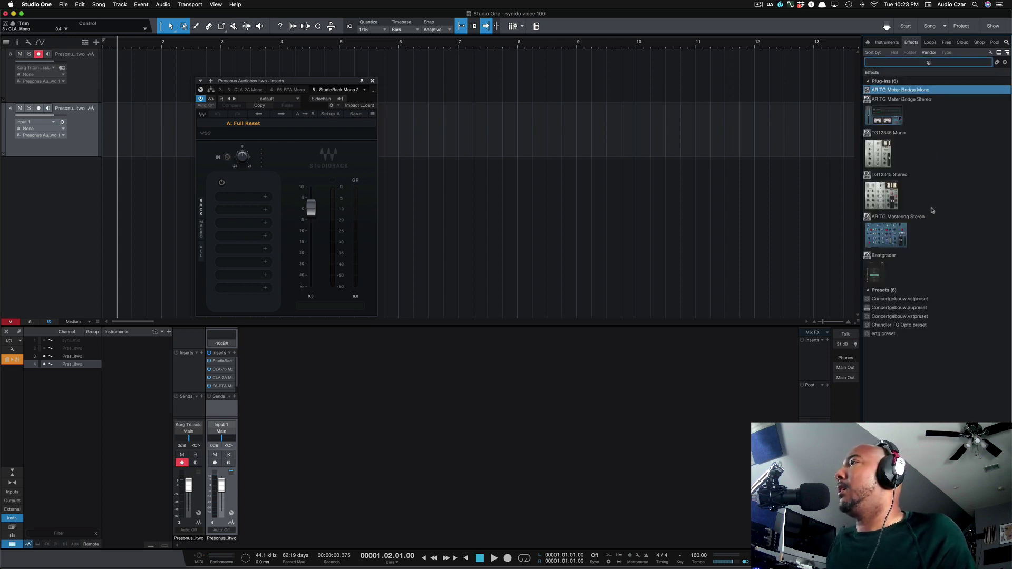
left_click(931, 226)
left_click_drag(909, 230, 560, 89)
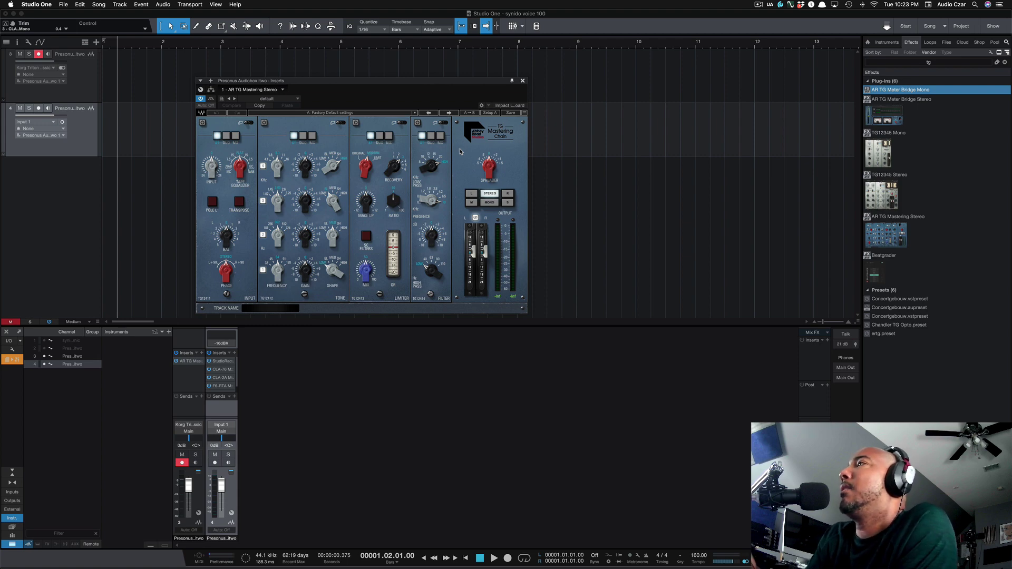
Search the Effects browser for 'ssl' and insert SSLComp Mono on track 4.
left_click(938, 63)
type("ssl")
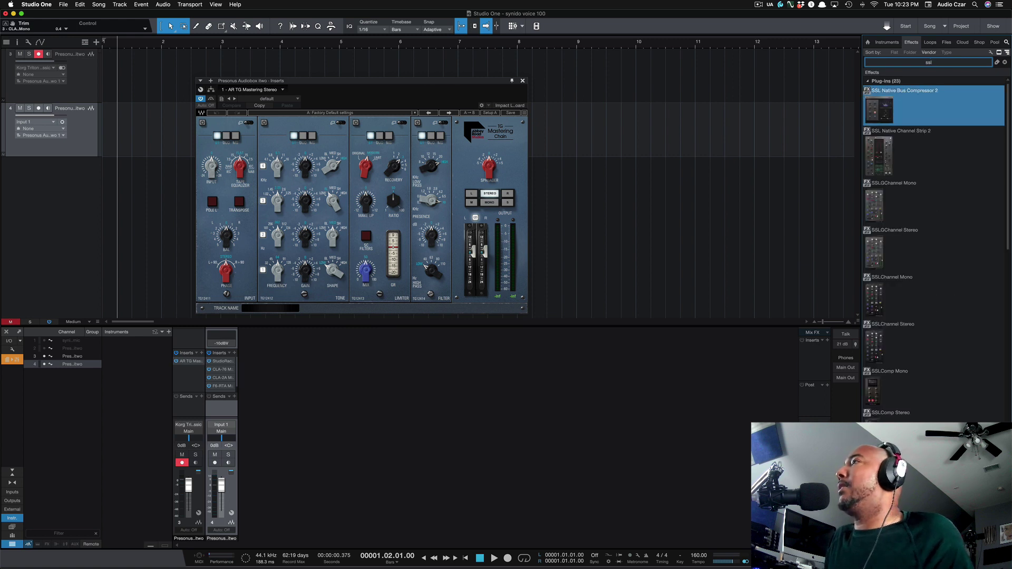
scroll(932, 222, "down", 2)
scroll(933, 222, "down", 3)
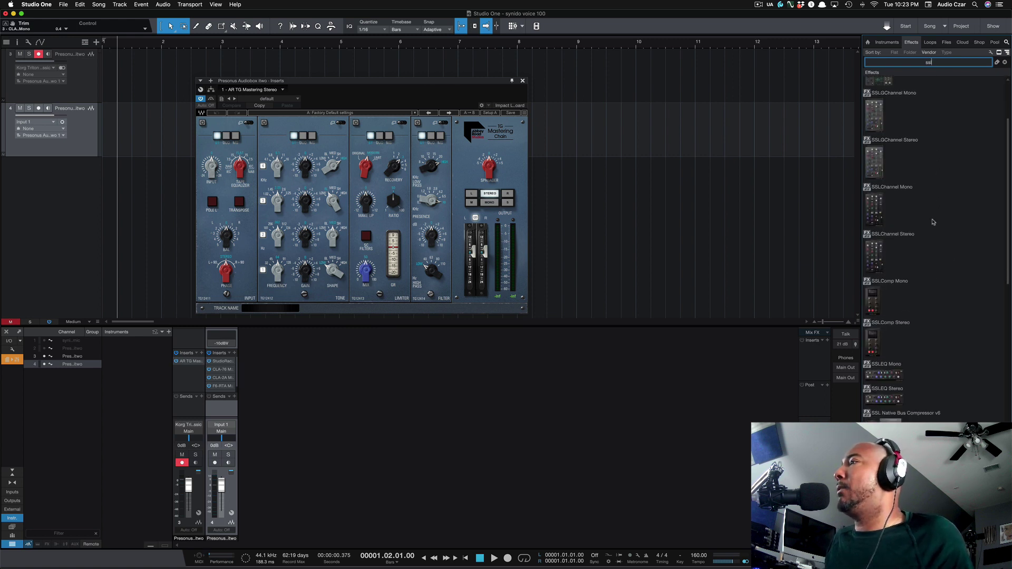
left_click(925, 278)
left_click_drag(923, 277, 644, 127)
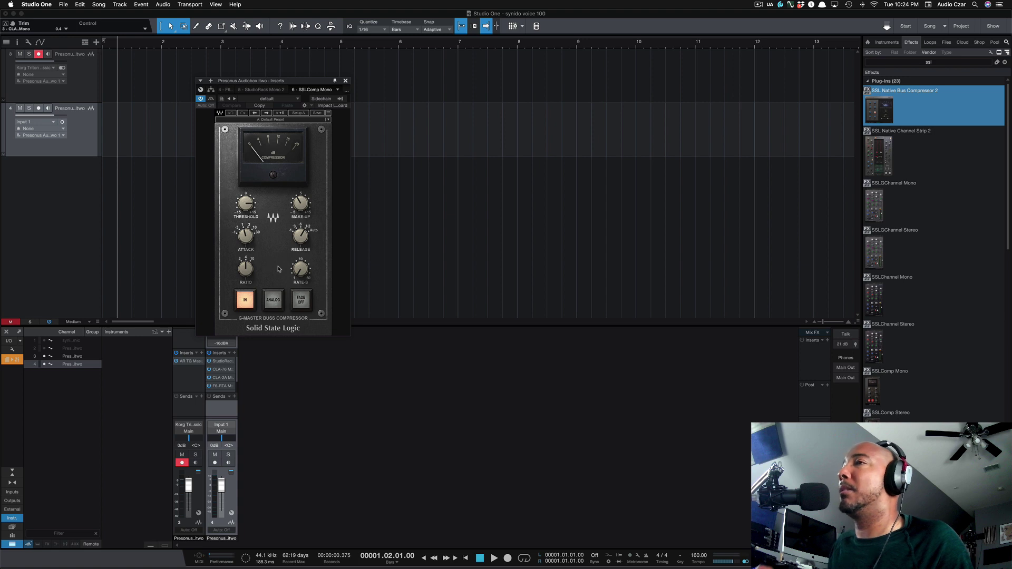
left_click(344, 81)
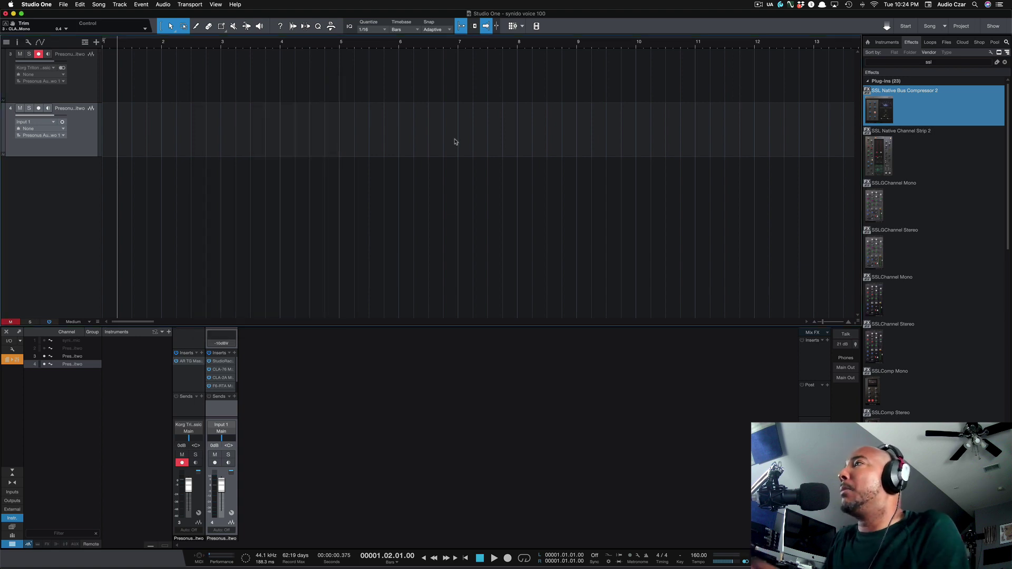